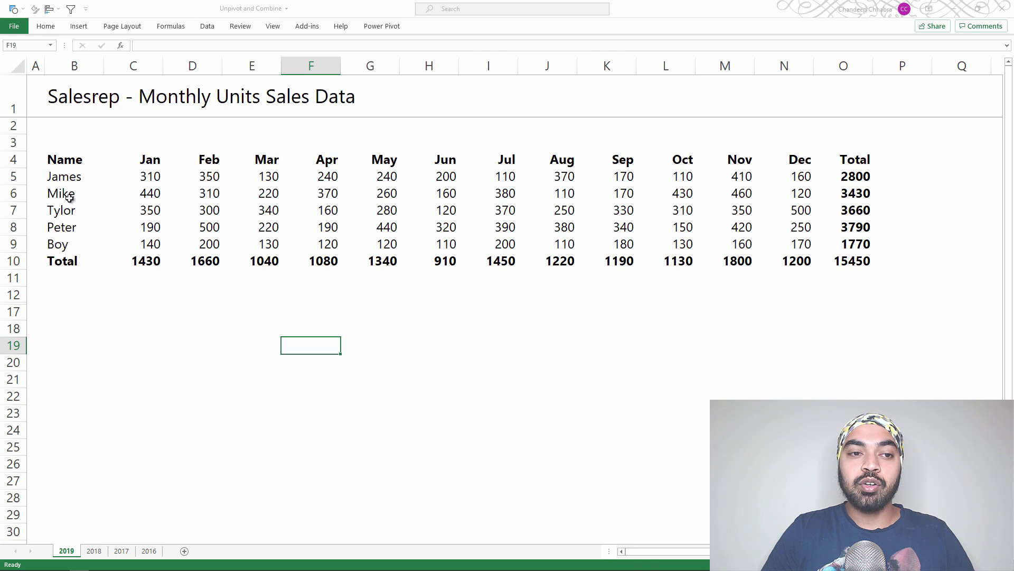
- Examine the salesperson names, the month headers and the monthly sales values in the 2019 table
drag(65, 160, 67, 245)
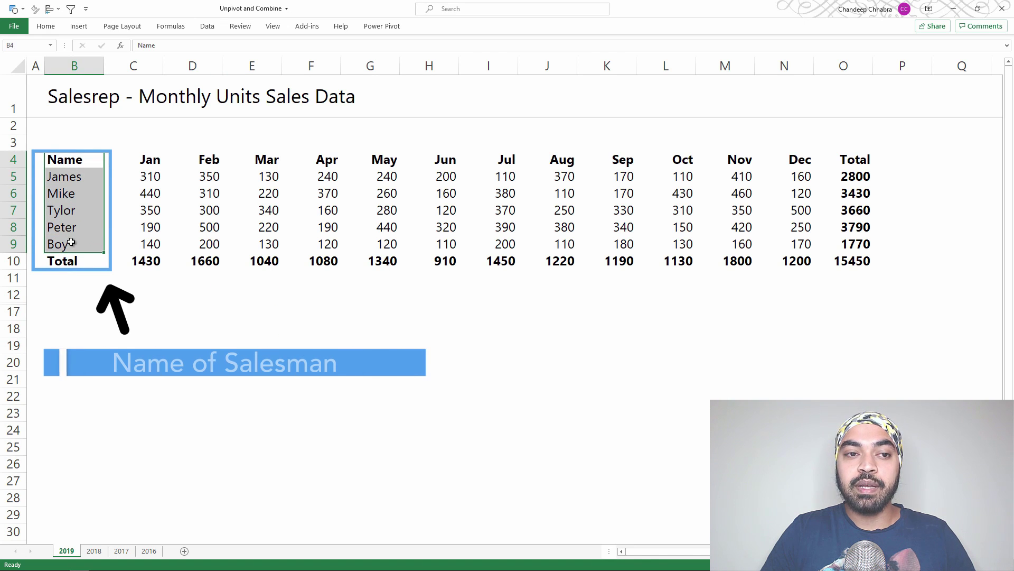
drag(120, 162, 491, 156)
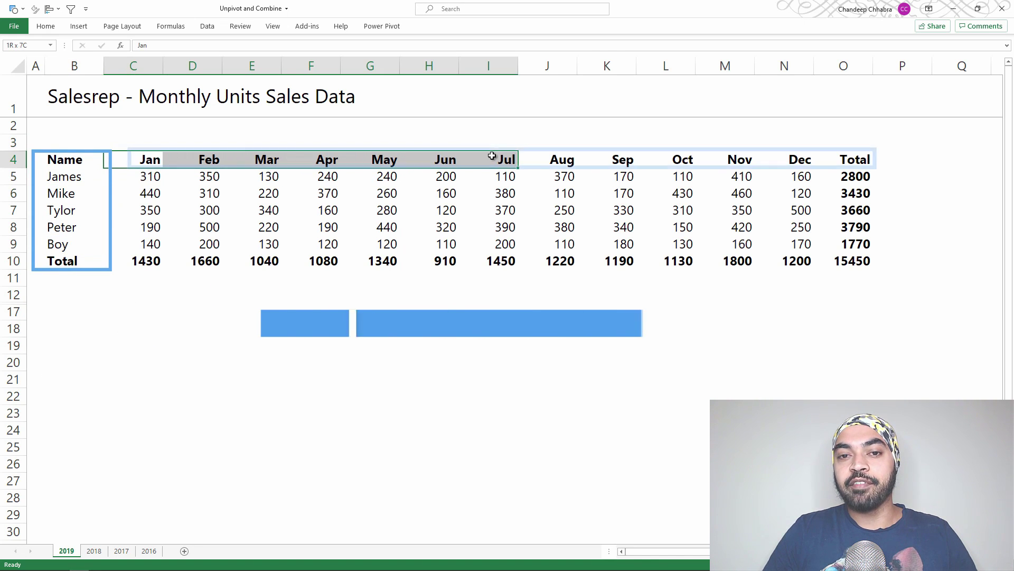
drag(142, 177, 388, 248)
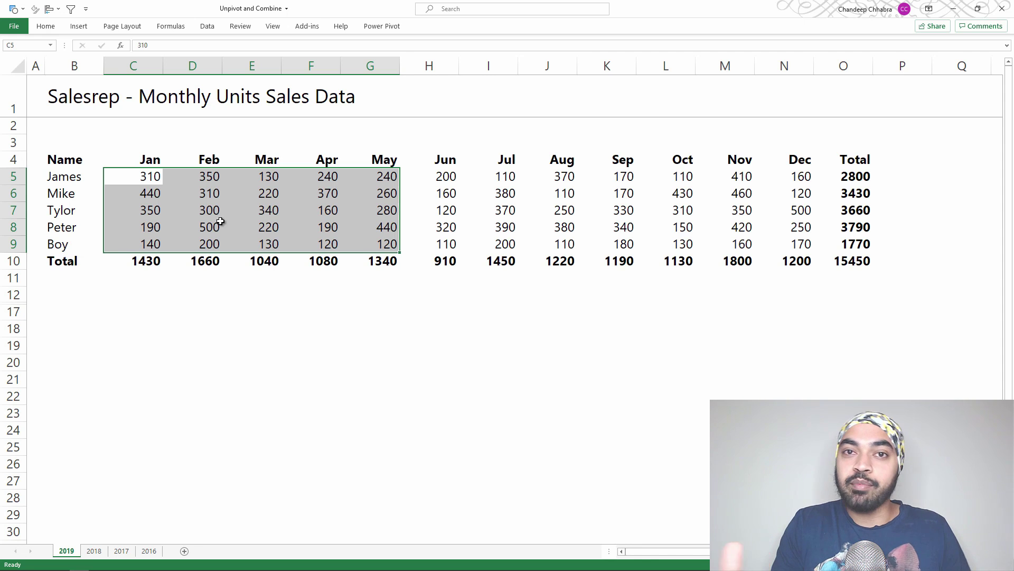
- Unhide rows 13 to 16 below the 2019 sales table, which hold the sample output layout
drag(79, 294, 79, 328)
key(ctrl+shift+9)
click(80, 328)
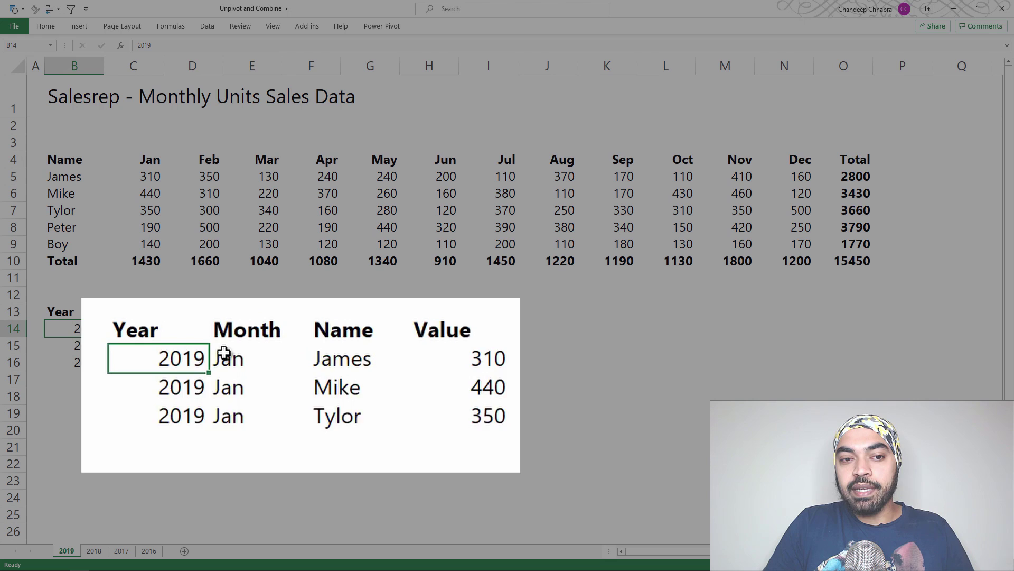
- Review the sample layout's Value, Month and Year entries, plus the Total row and Total column of the sales table
click(269, 328)
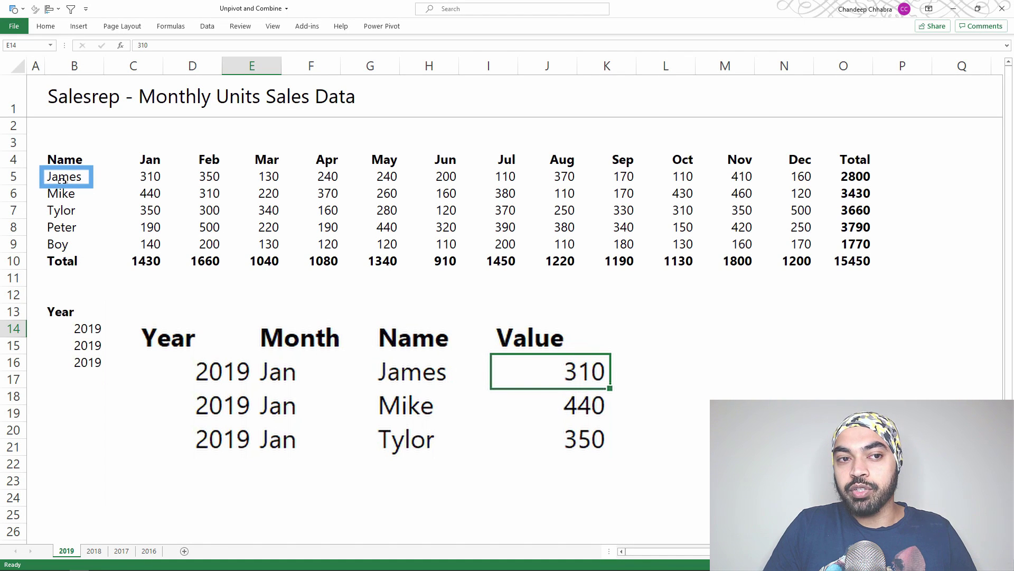
click(281, 380)
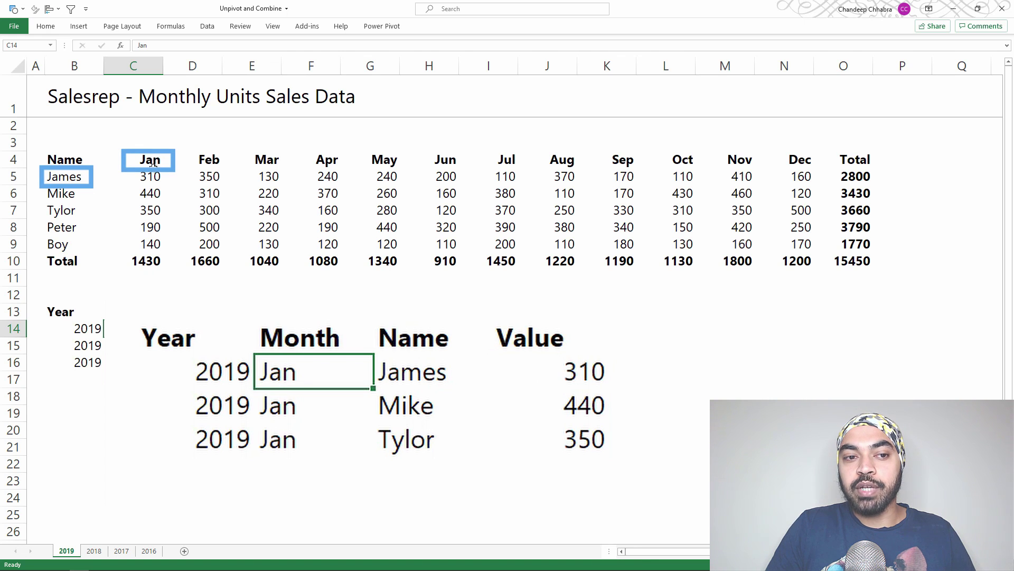
click(64, 328)
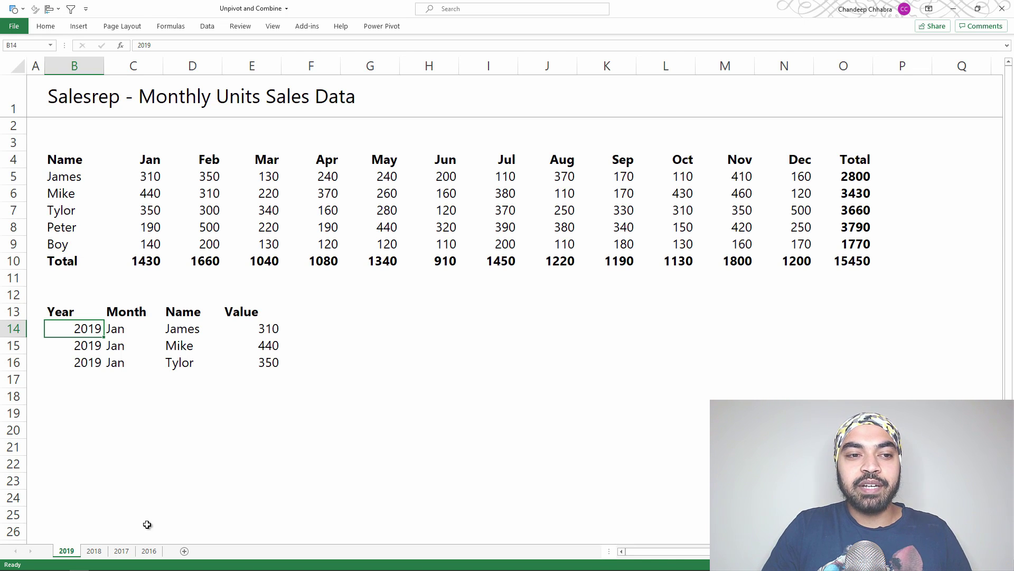
click(10, 261)
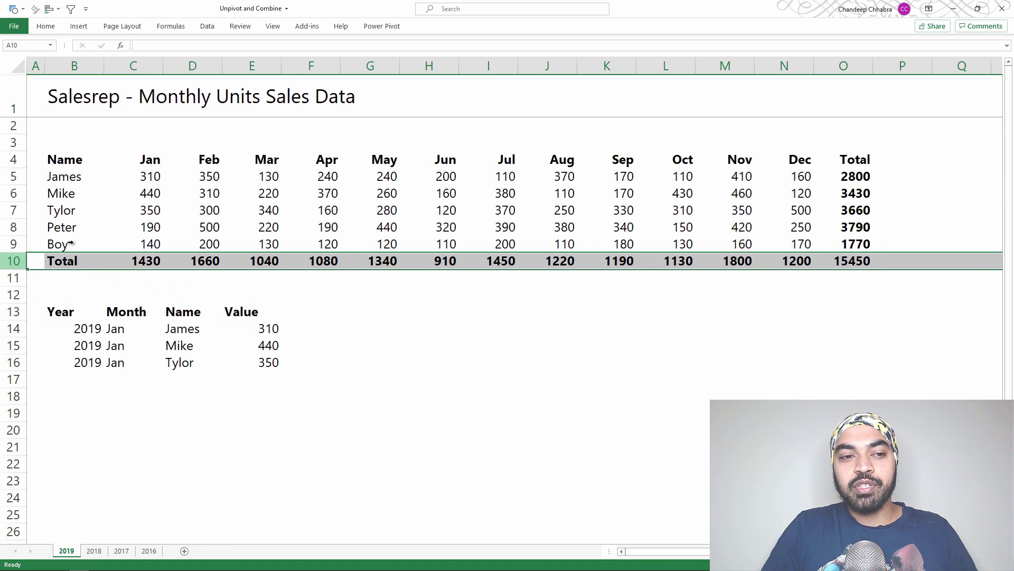
click(840, 68)
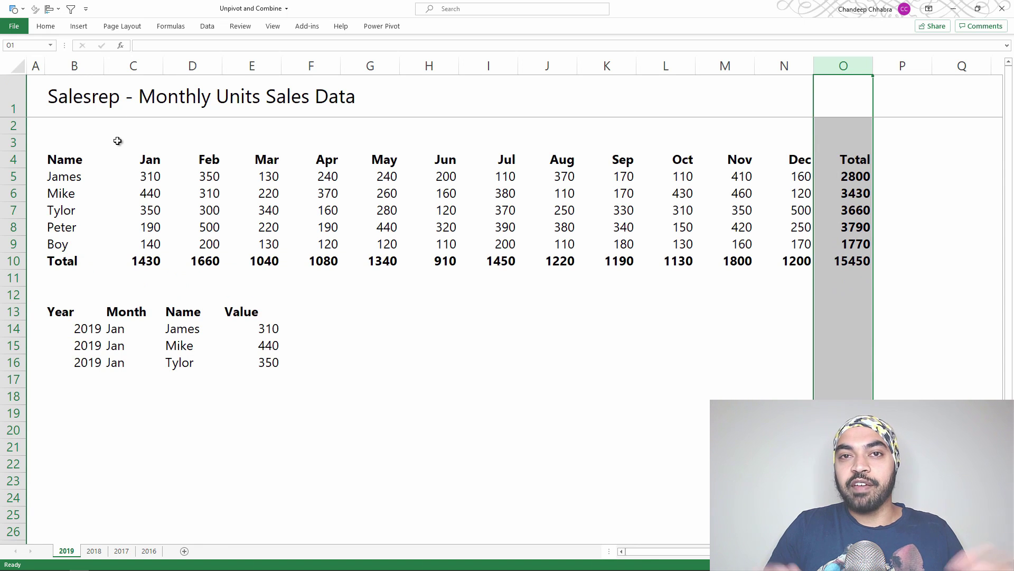
click(120, 206)
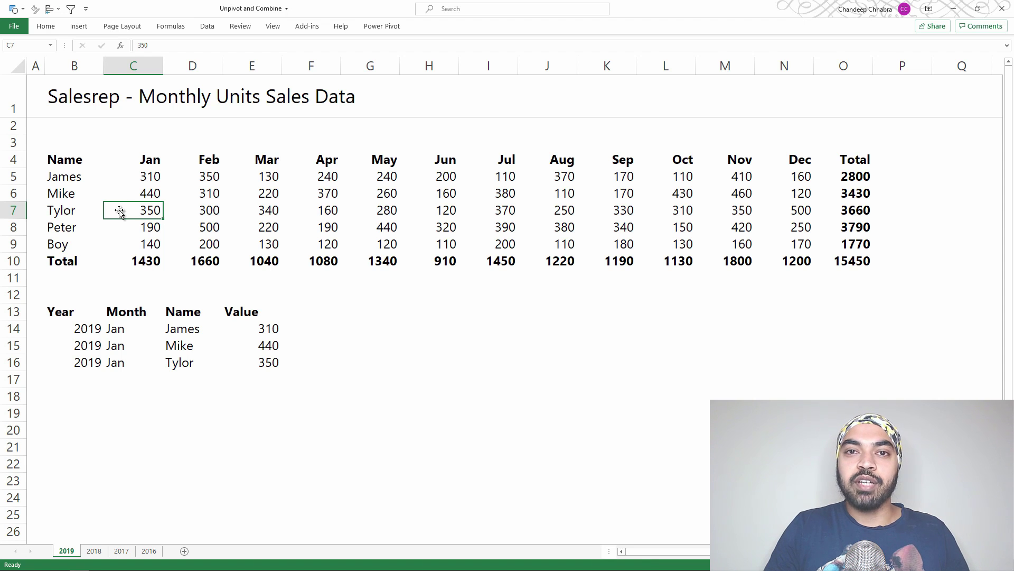
- Clear the sample Year, Month, Name and Value layout from the rows below the sales table
drag(53, 307, 63, 399)
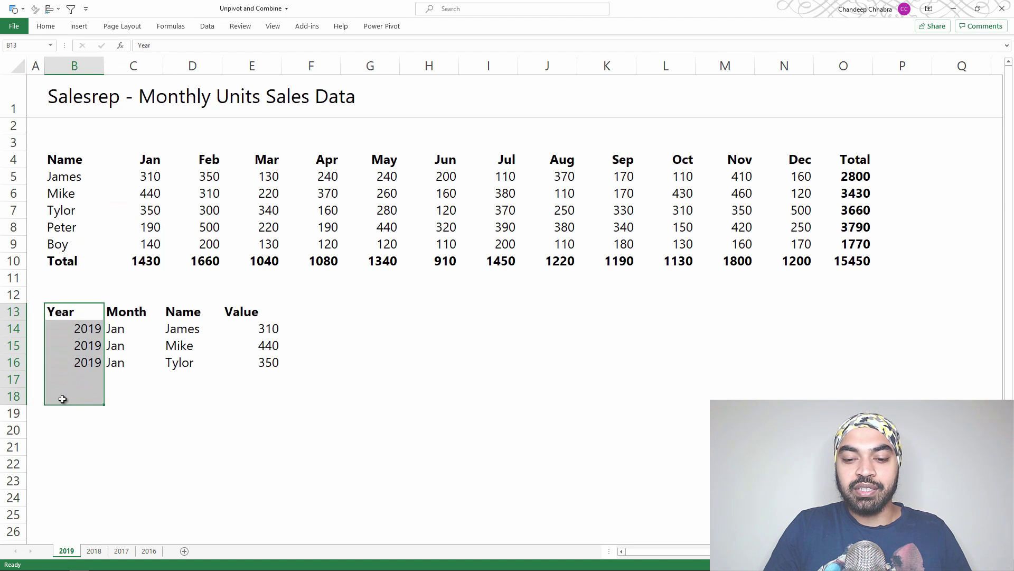
key(shift+space)
key(Delete)
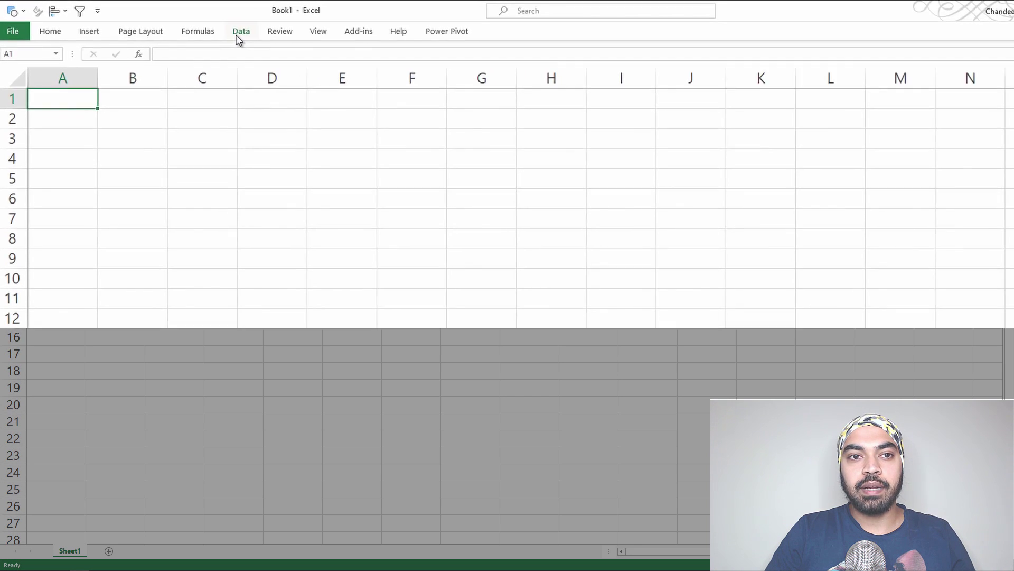
- Import the 2019 sheet of the Unpivot and Combine workbook into the blank workbook, opening it in Power Query Editor for transformation
click(205, 28)
click(15, 79)
mouse_move(58, 118)
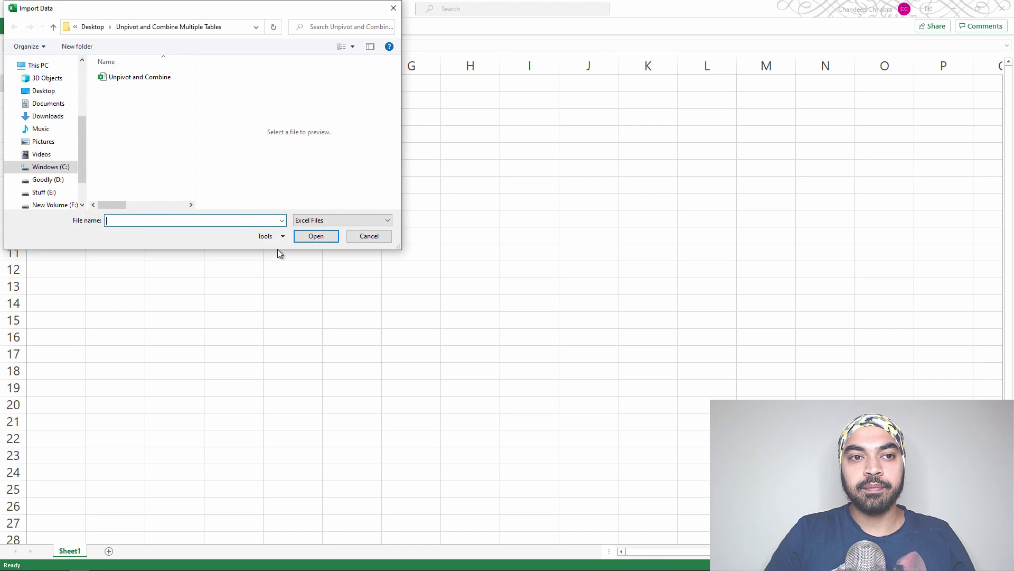
click(132, 82)
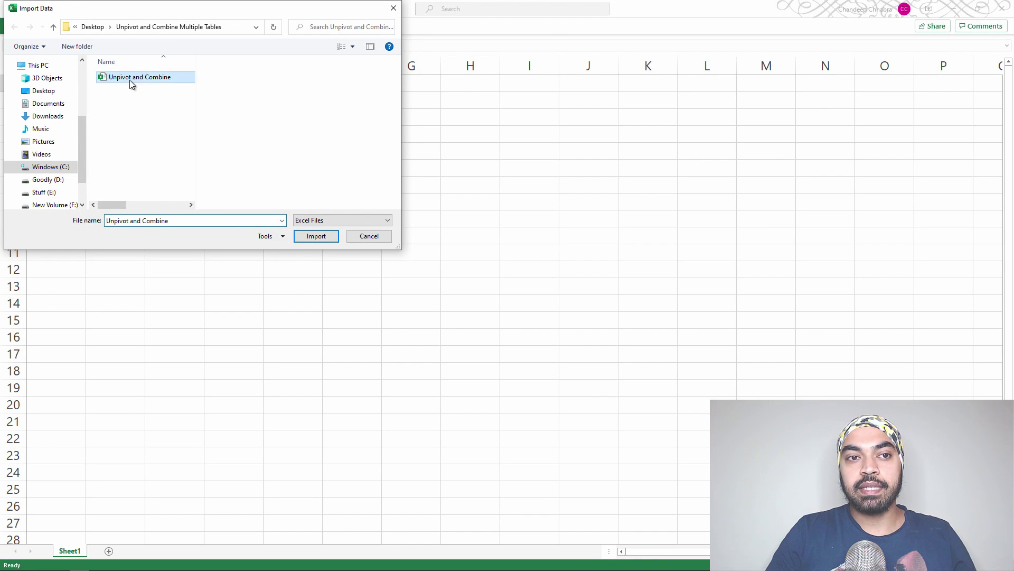
click(311, 237)
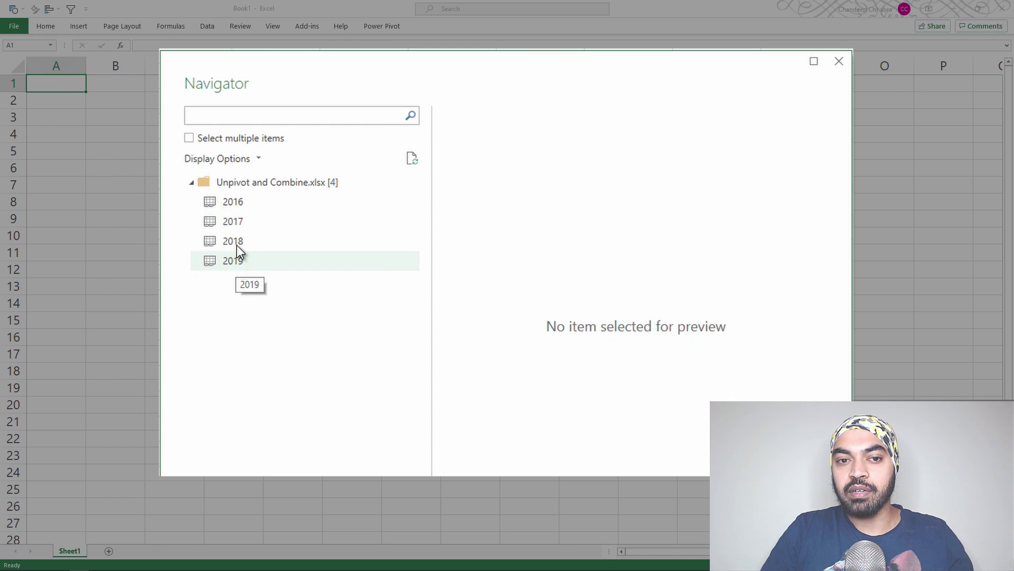
click(239, 265)
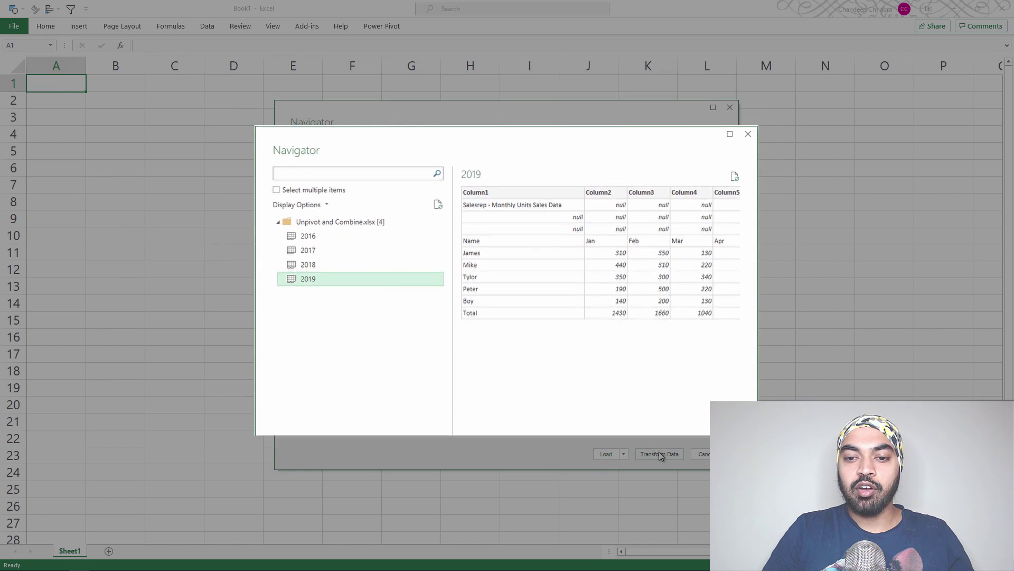
click(660, 454)
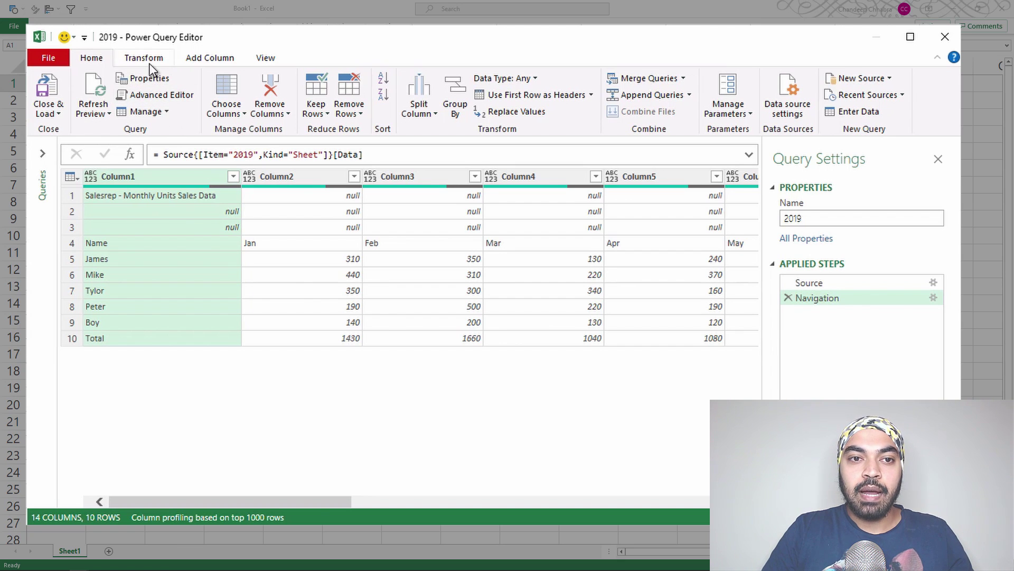
- Remove the top 3 rows from the 2019 query
click(349, 109)
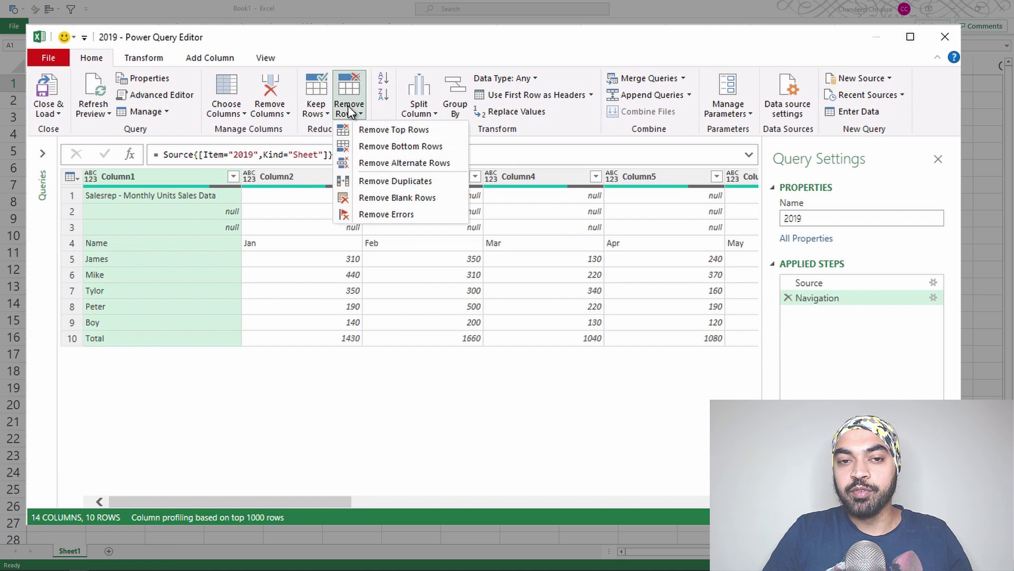
click(378, 129)
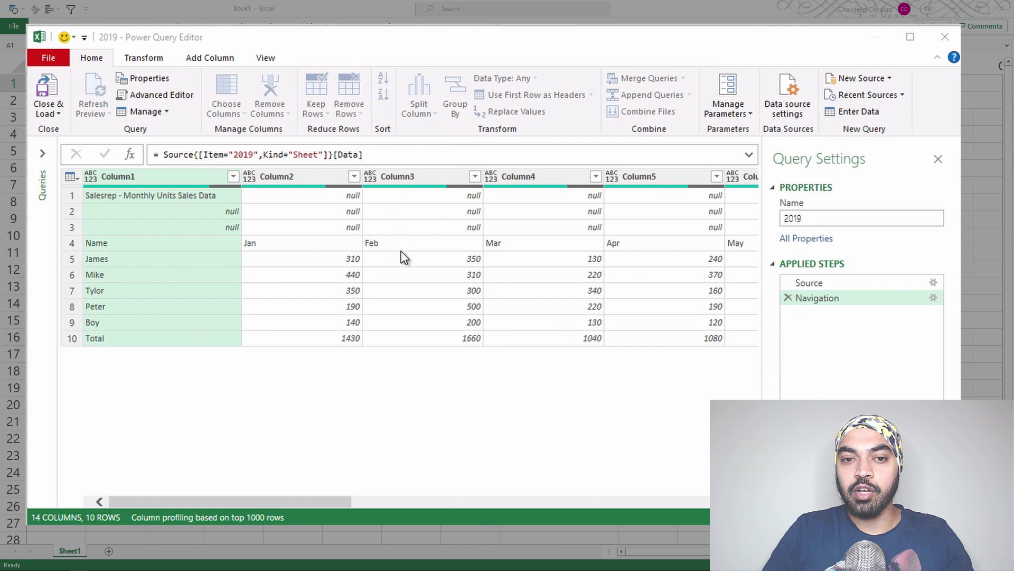
text(3)
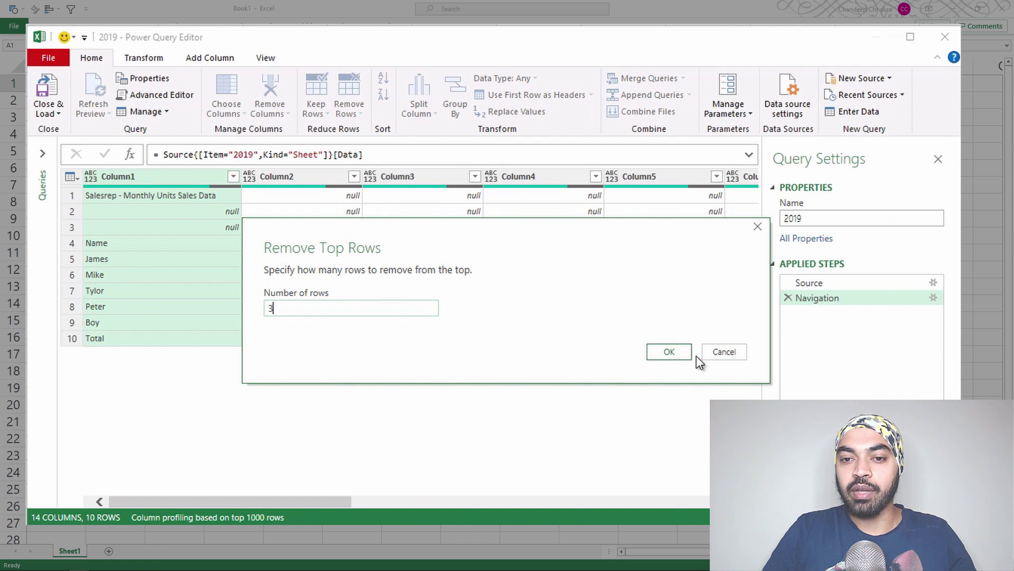
click(676, 354)
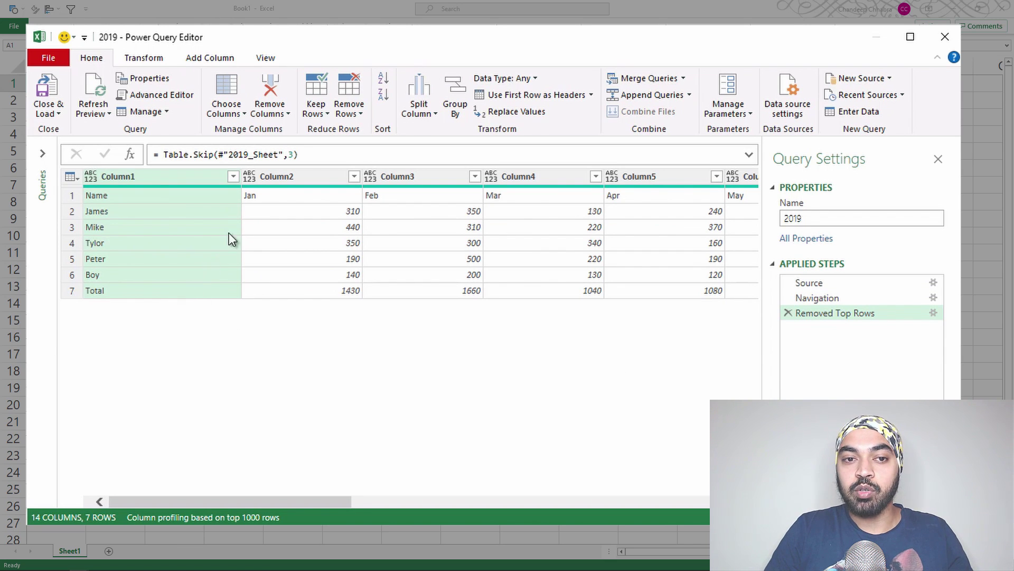
- Filter Column1 to exclude the Total row
click(233, 176)
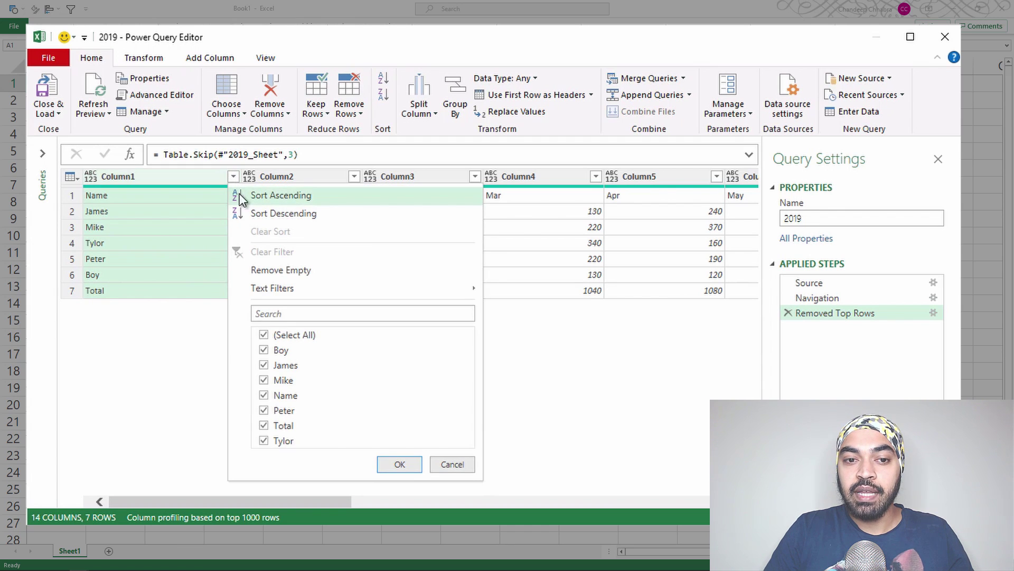
click(291, 426)
click(399, 464)
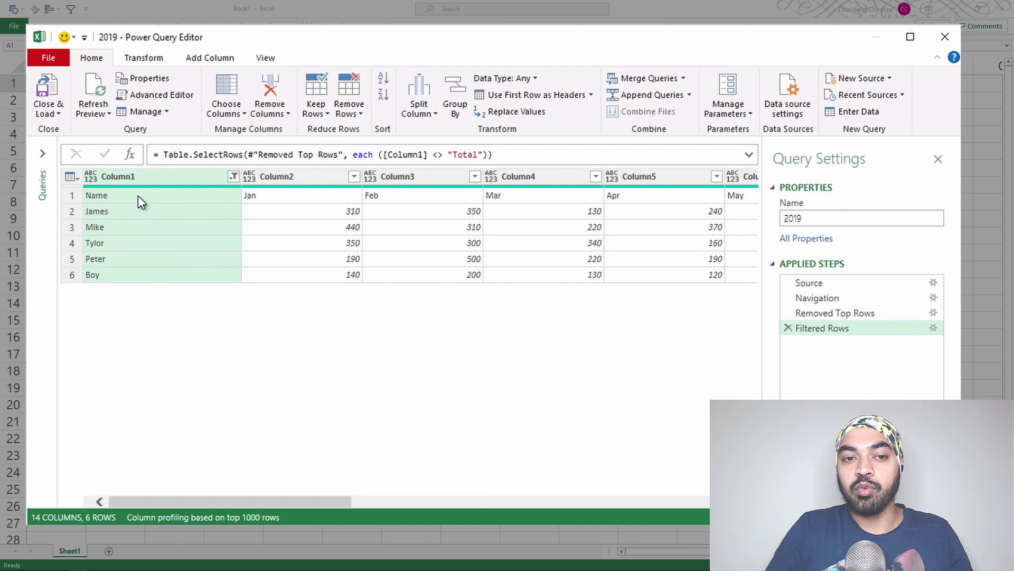
- Promote the first row, holding Name and the month names, to column headers
click(96, 195)
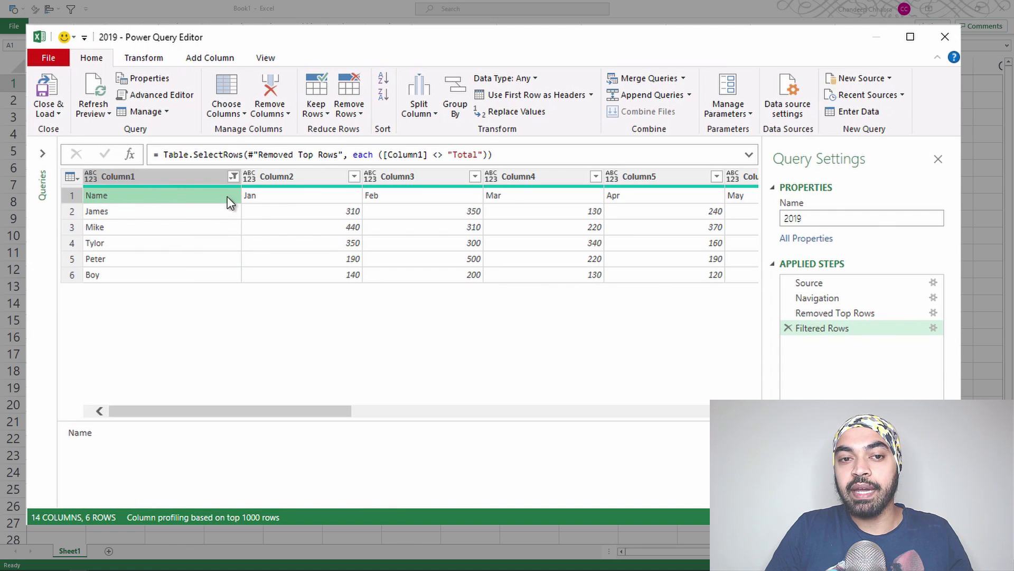
click(285, 198)
click(393, 195)
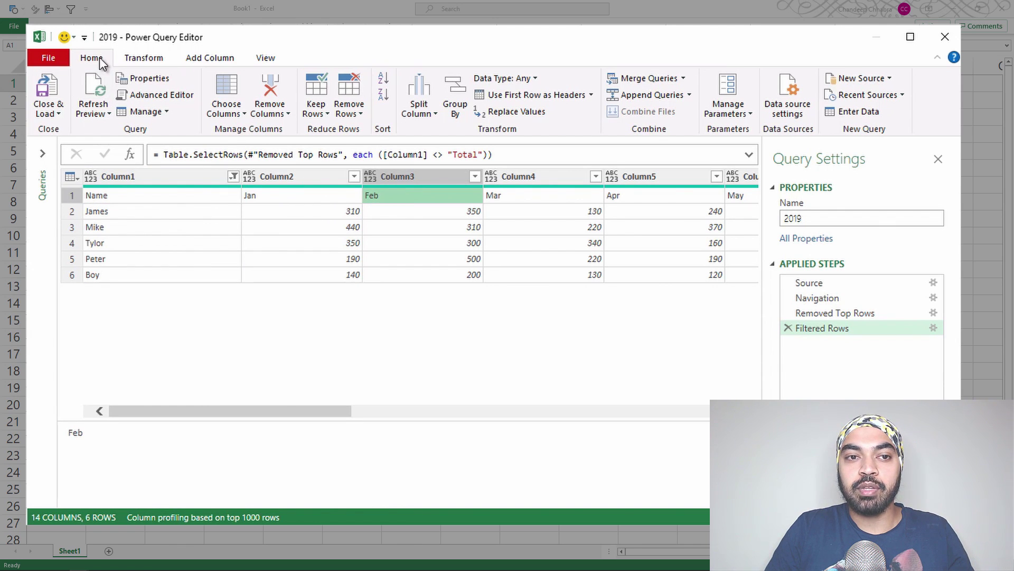
click(533, 96)
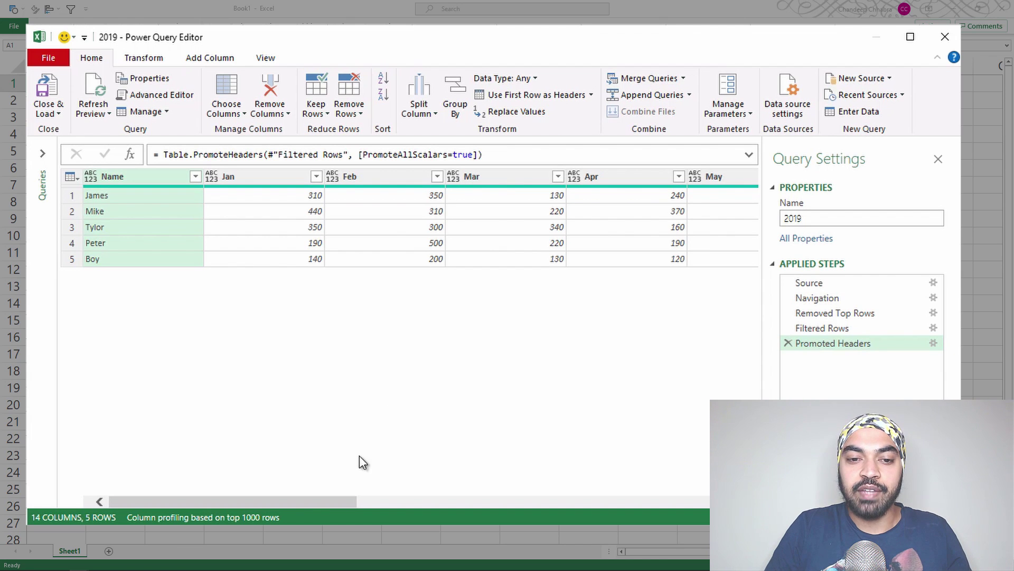
- Remove the Total column from the 2019 query
drag(325, 500, 703, 501)
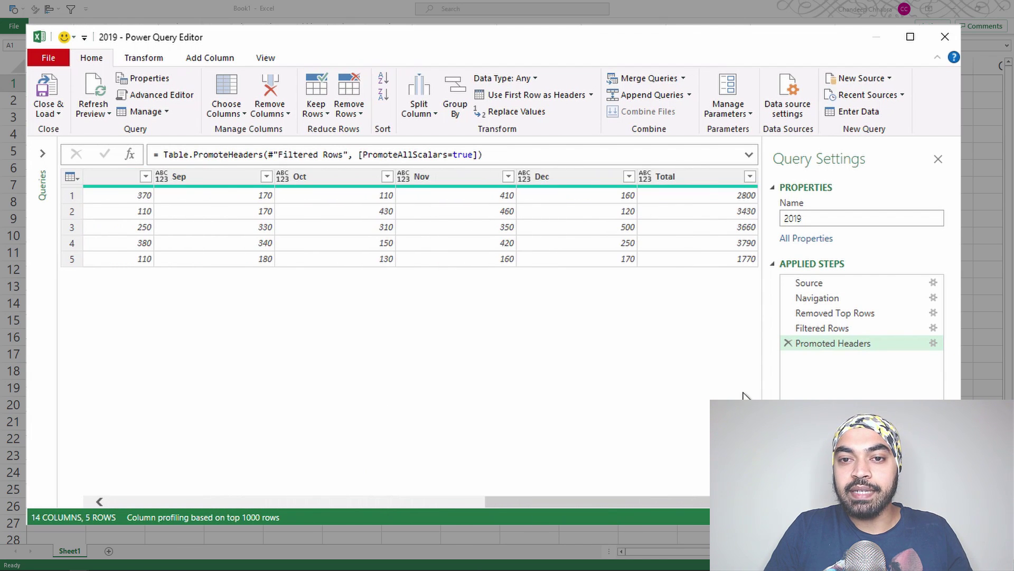
click(700, 180)
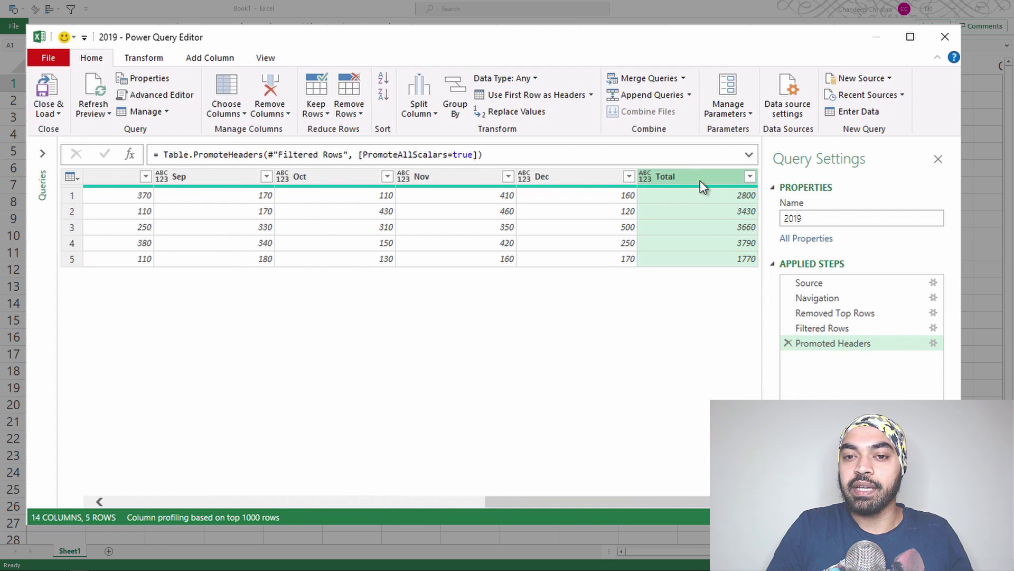
key(Delete)
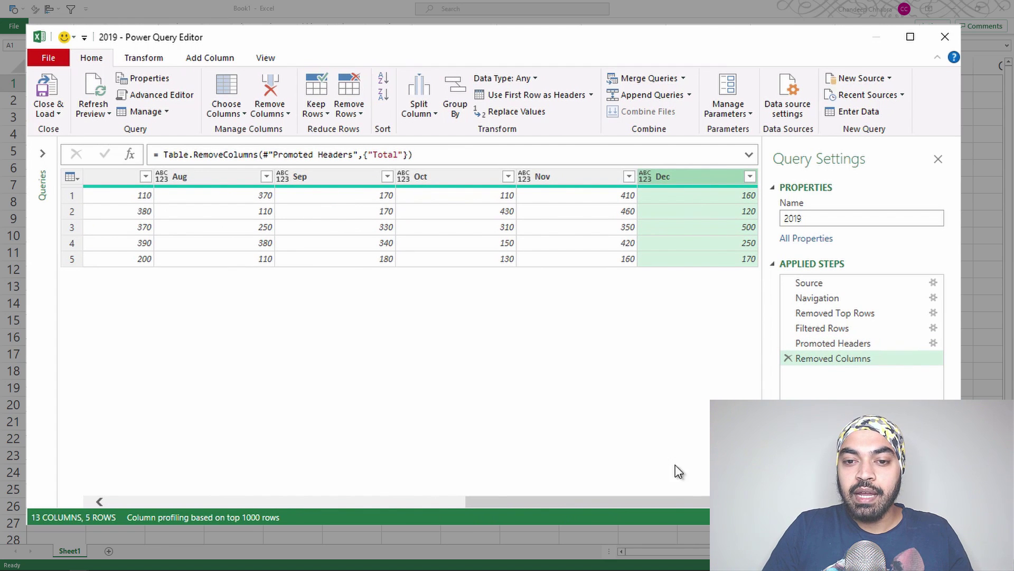
- Unpivot all columns other than Name in the 2019 query
drag(671, 501, 99, 509)
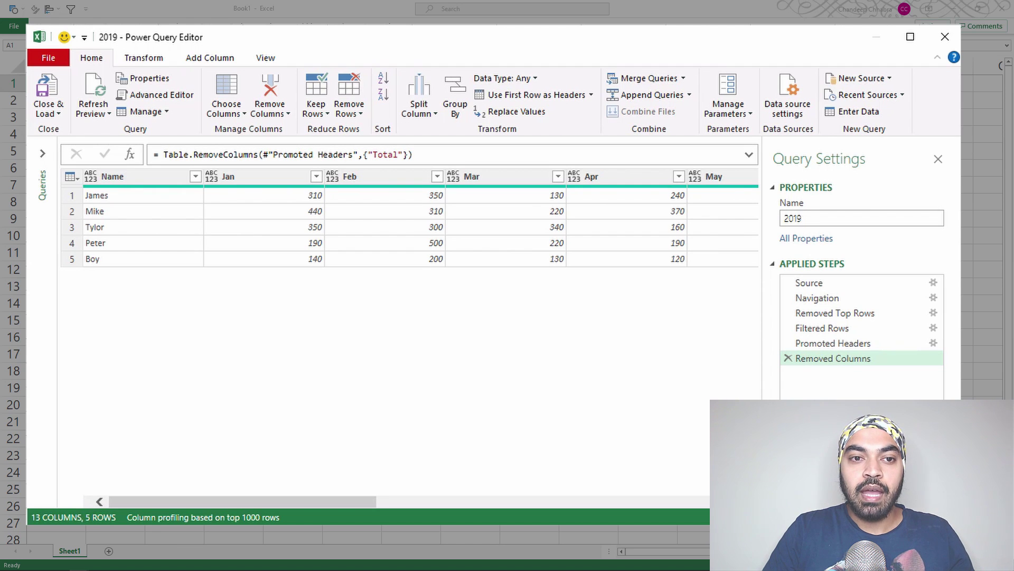
click(113, 176)
right_click(119, 172)
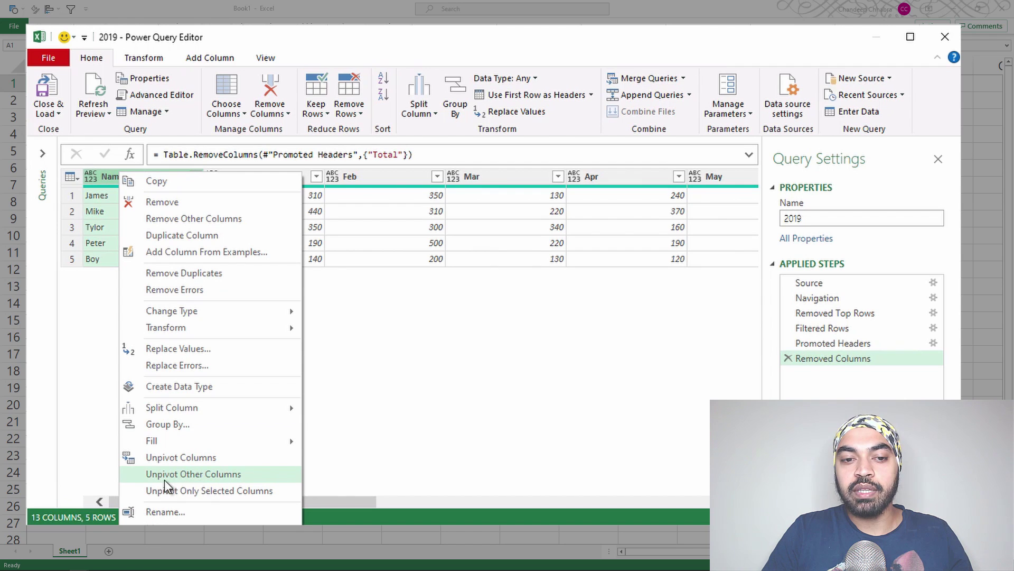
click(181, 474)
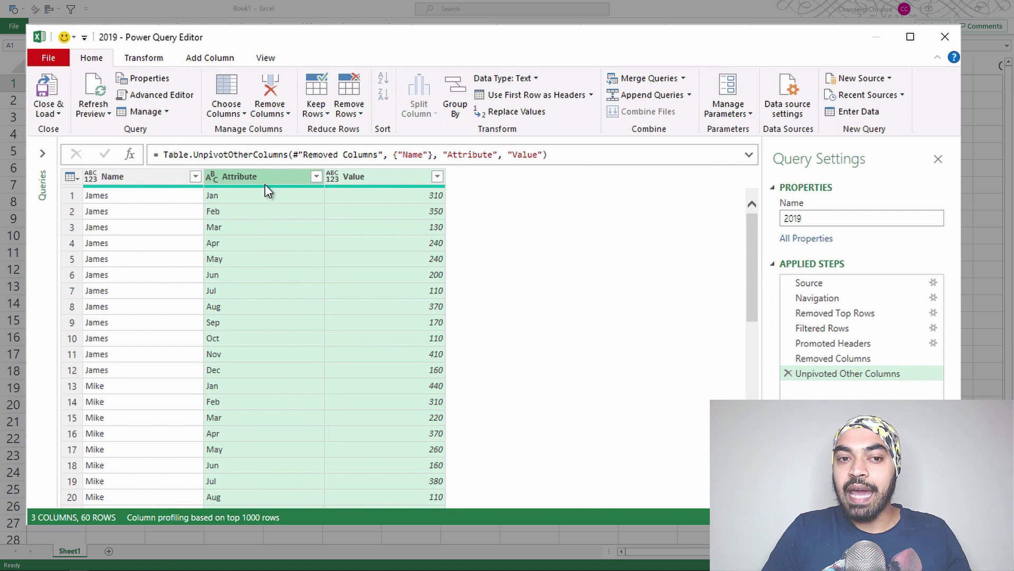
- Rename the Attribute column to Month by editing the unpivot step's formula
double_click(474, 155)
text(Month)
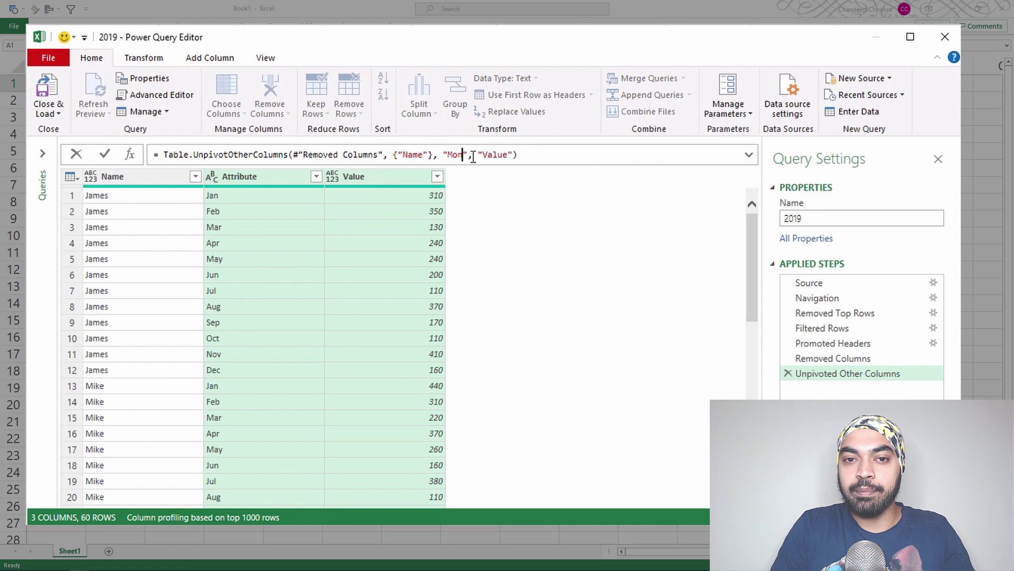
key(Return)
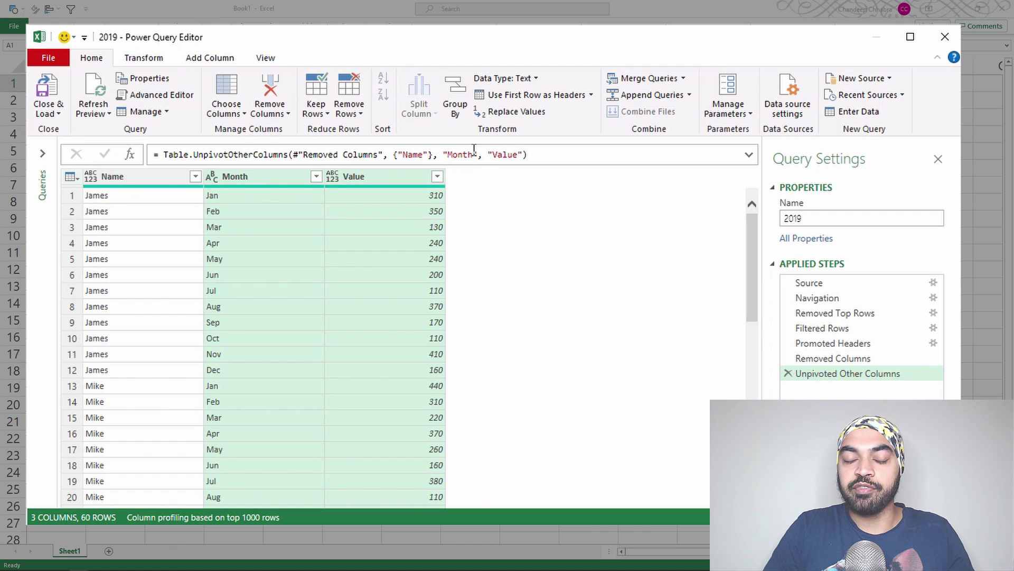
- Rename the Value column to Units by editing the unpivot step's formula
double_click(512, 154)
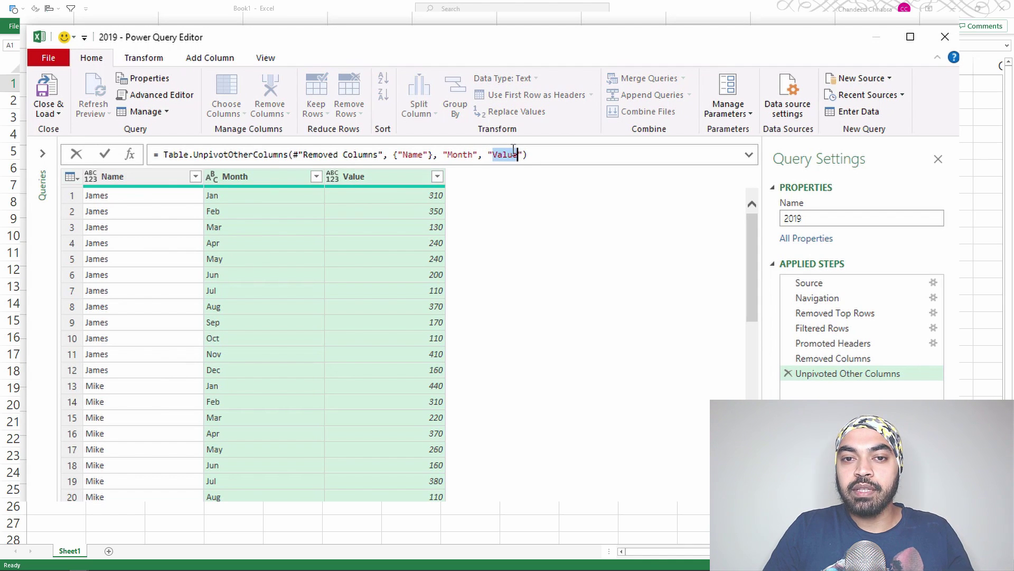
text(Units)
key(Return)
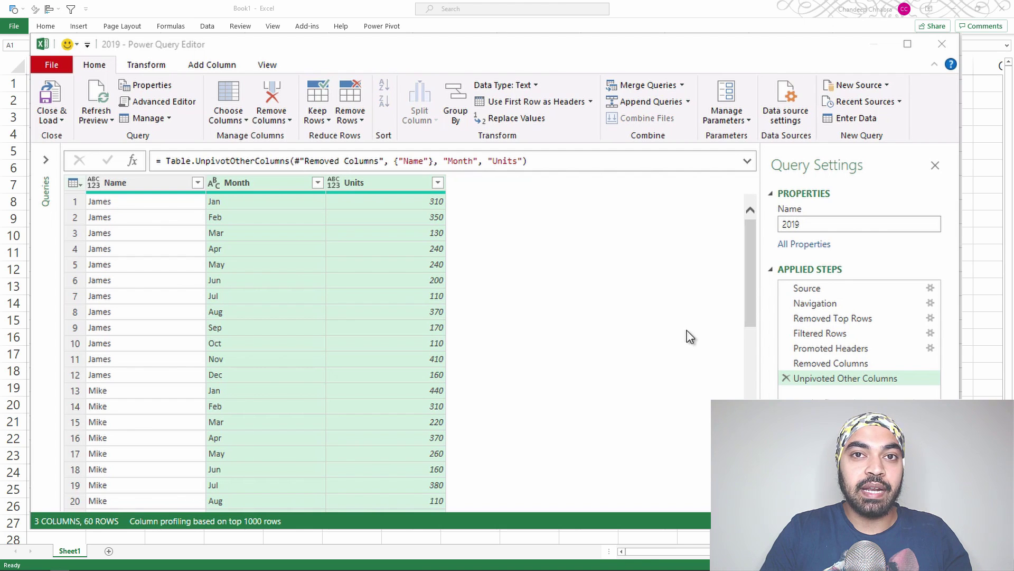
- Review the 2019 query's applied steps from Source through Unpivoted Other Columns, examining the table and formula at each one
click(815, 291)
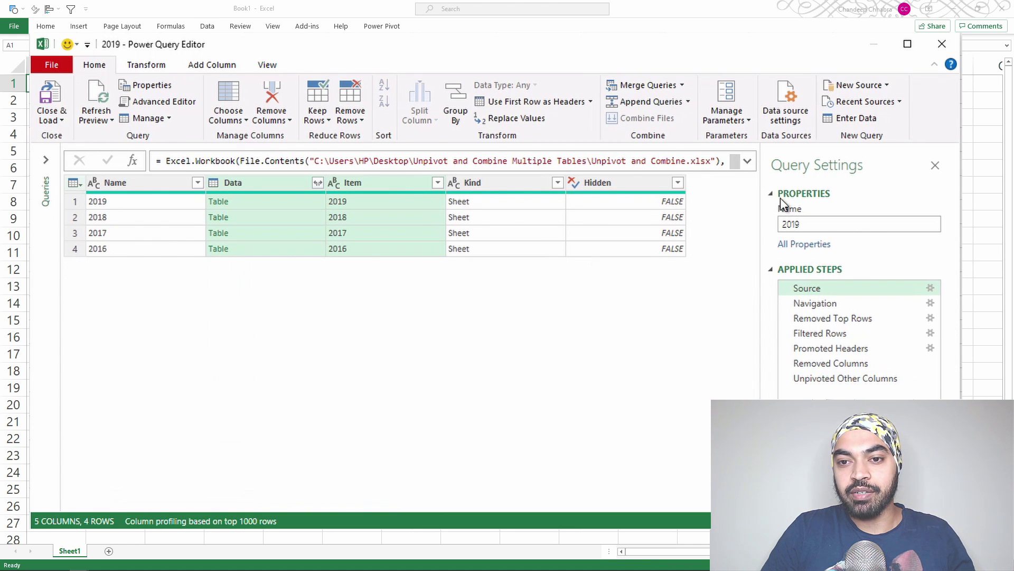
click(884, 299)
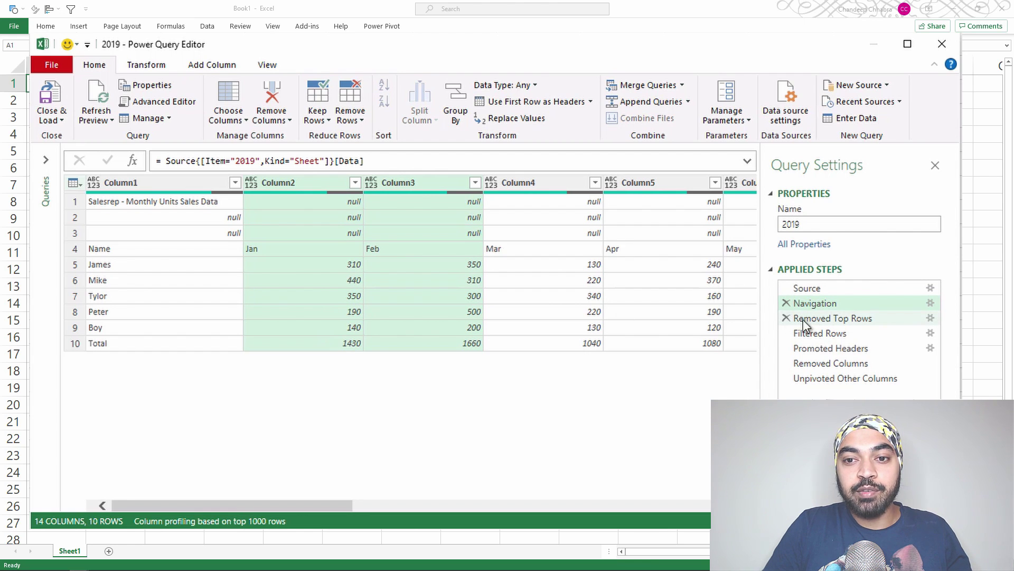
click(826, 320)
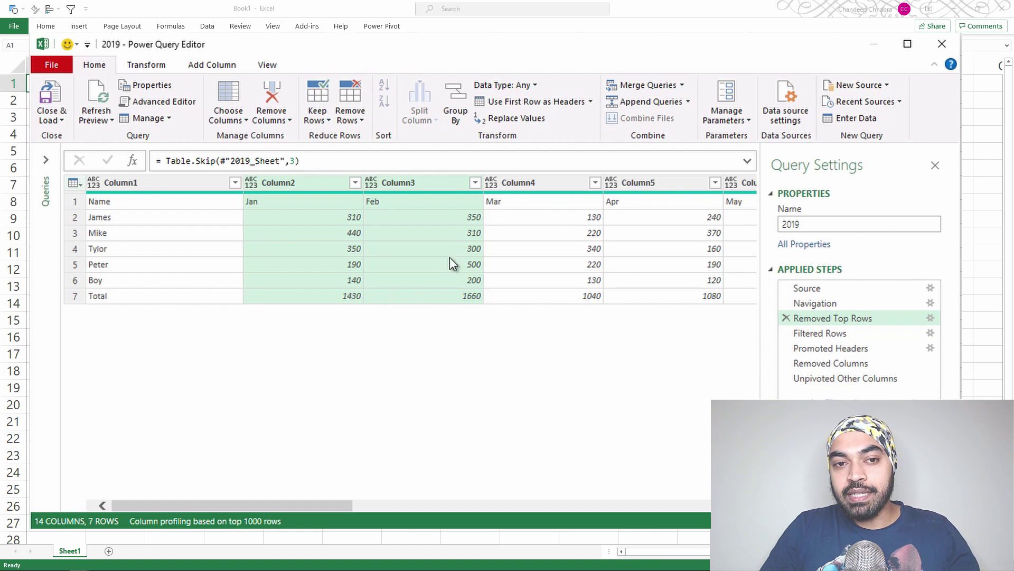
drag(844, 303, 849, 303)
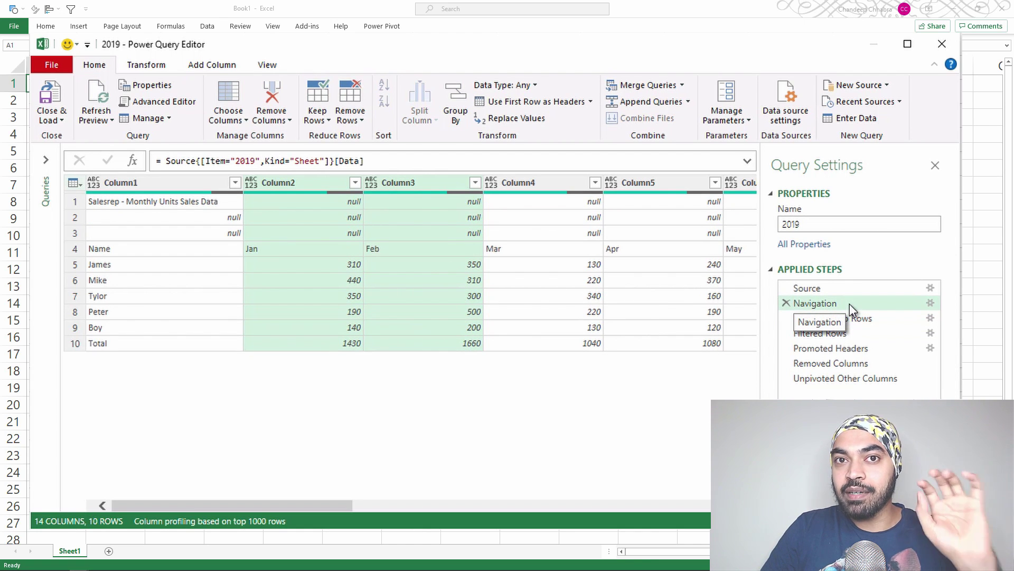
click(848, 317)
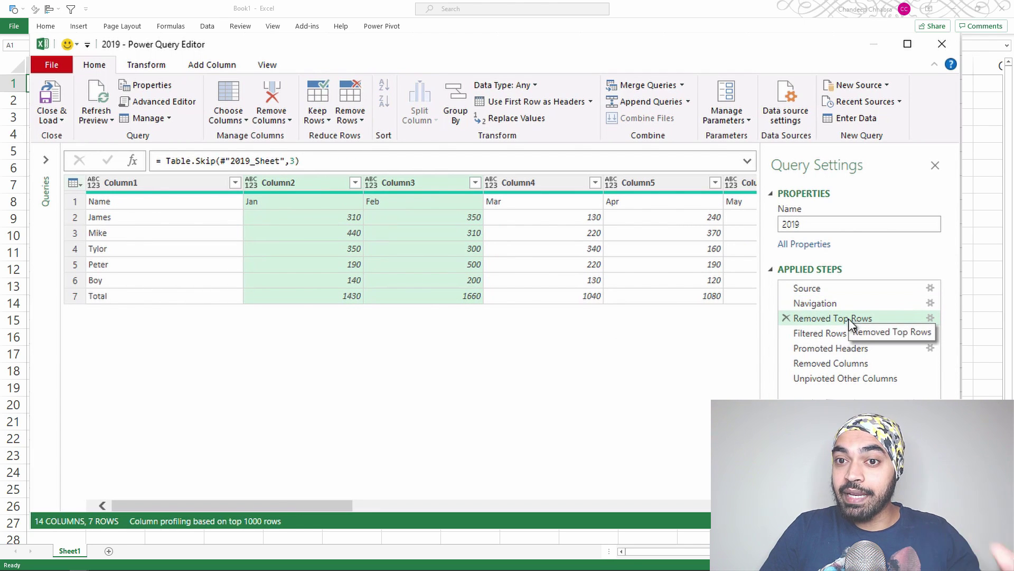
click(849, 333)
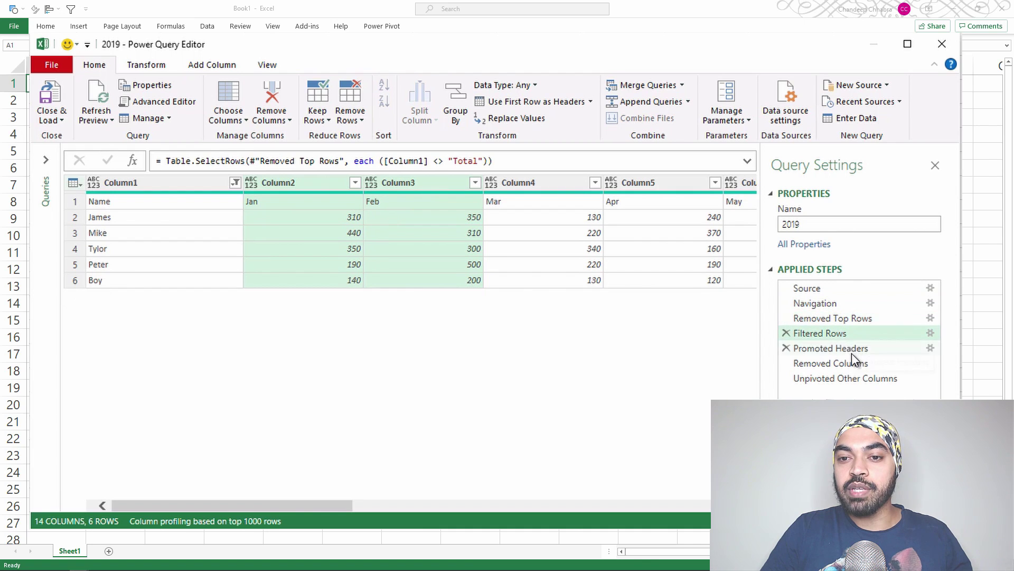
click(857, 350)
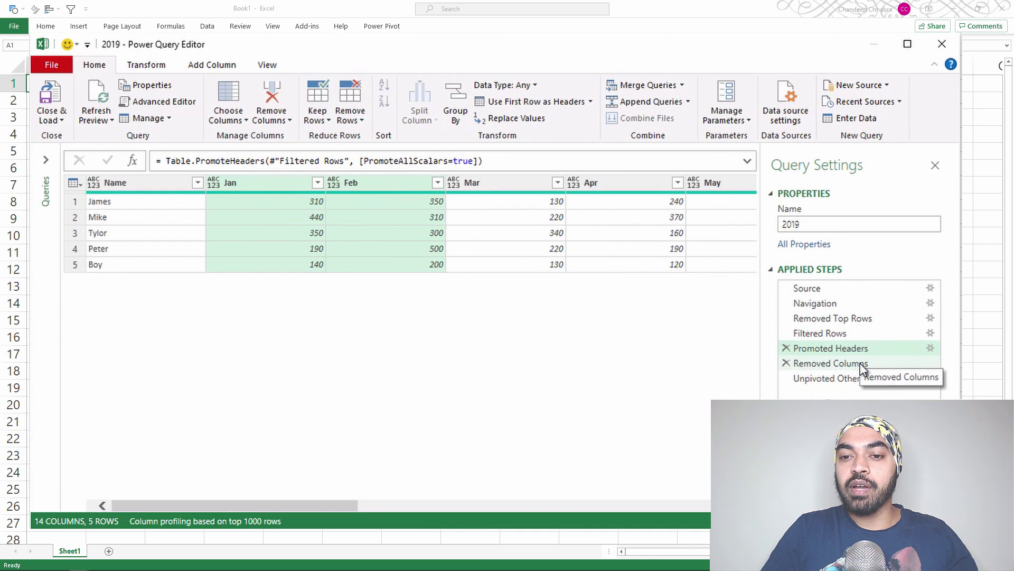
click(861, 364)
click(862, 378)
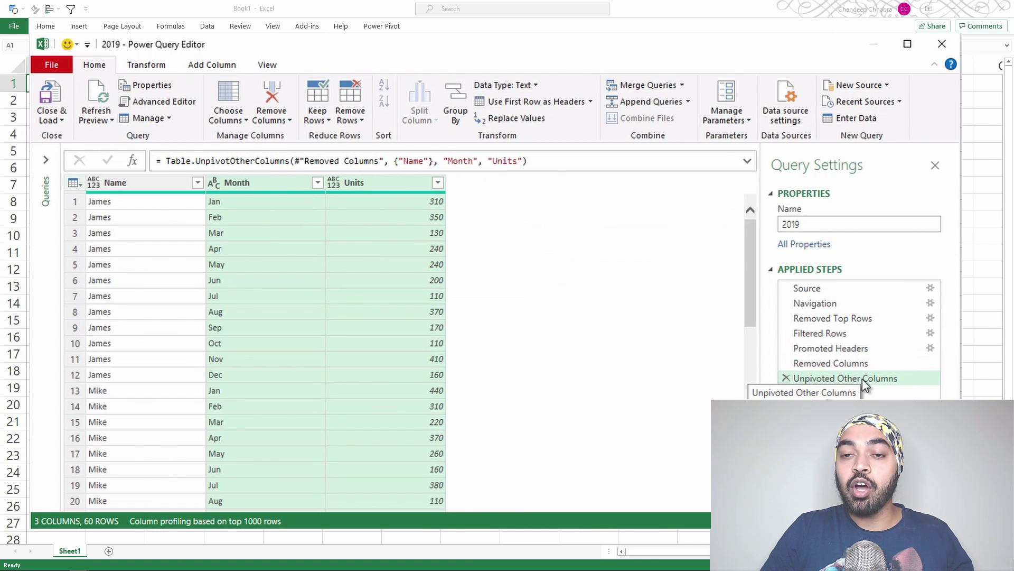
click(849, 321)
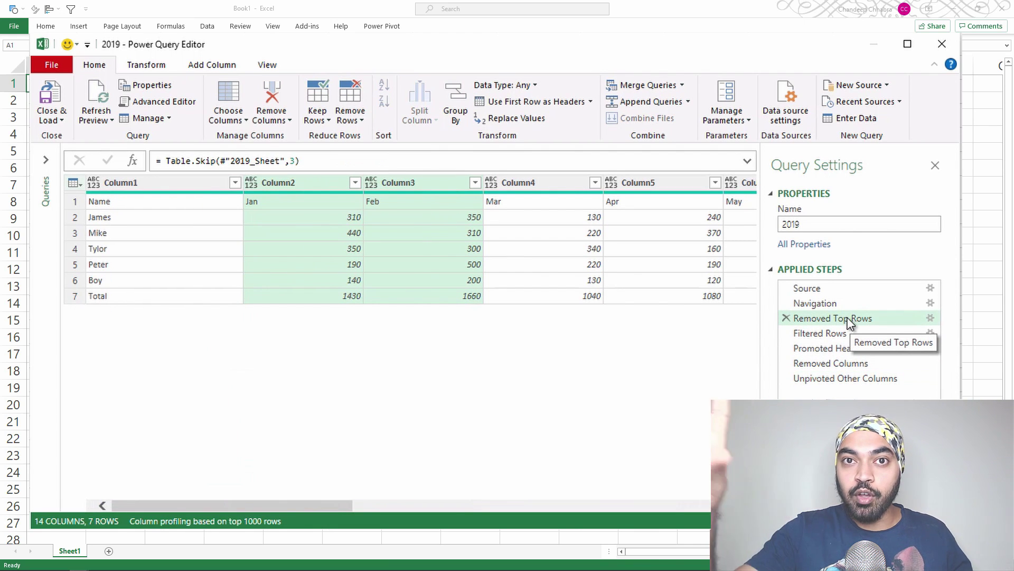
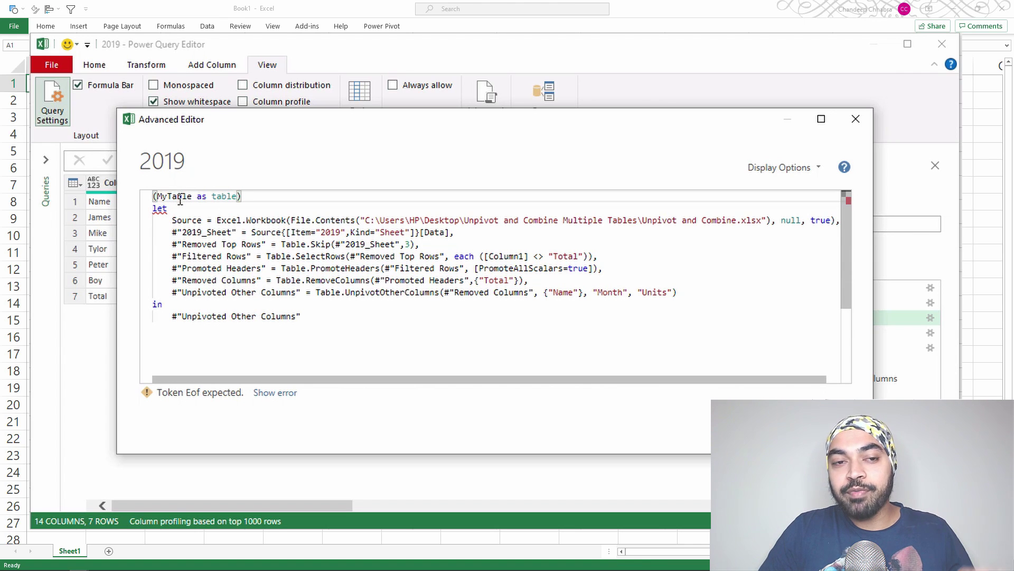
- Complete the function header above the let block of the 2019 query's code so it reads (MyTable as table) =>
drag(195, 197, 163, 197)
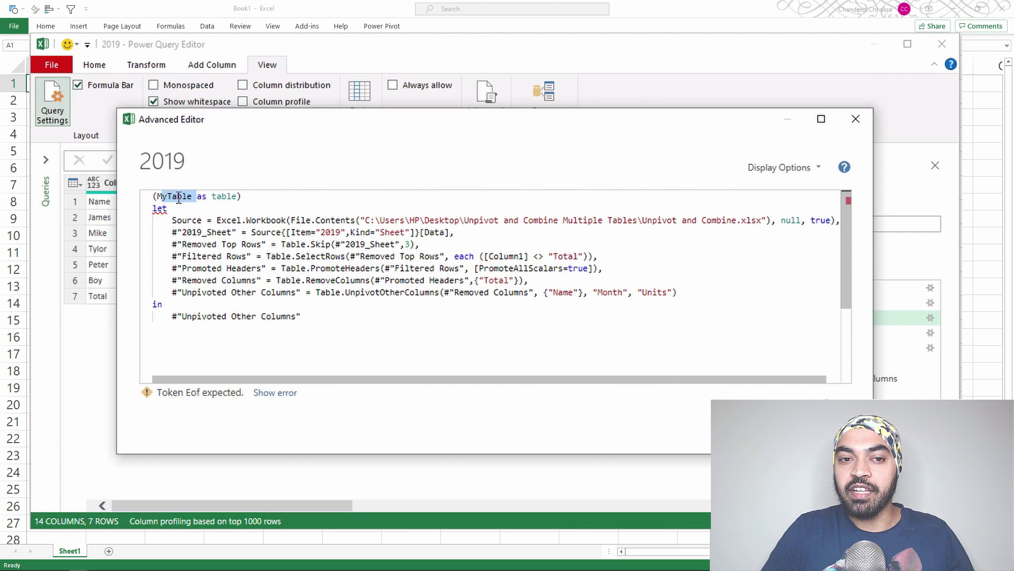
click(257, 196)
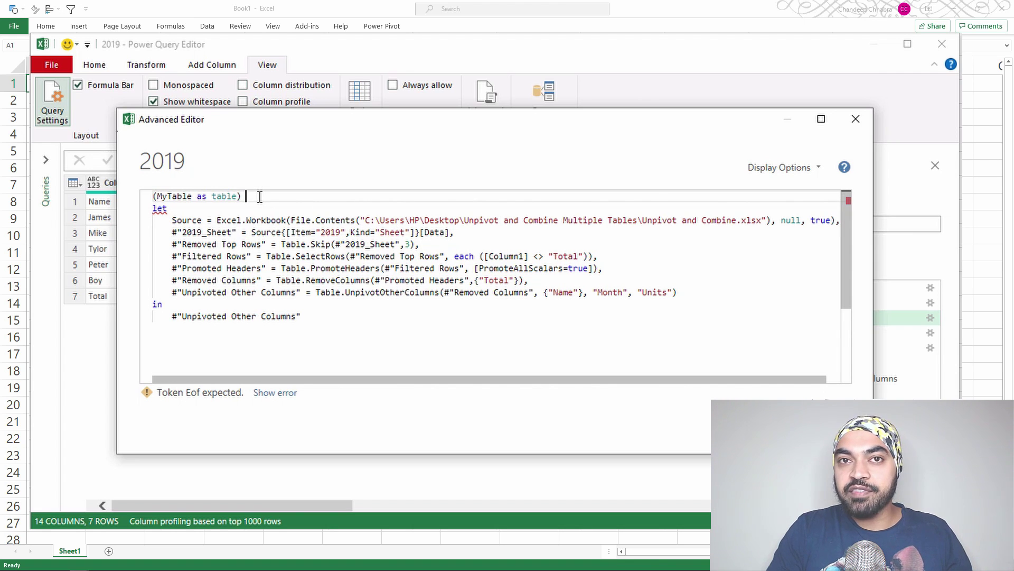
text(=)
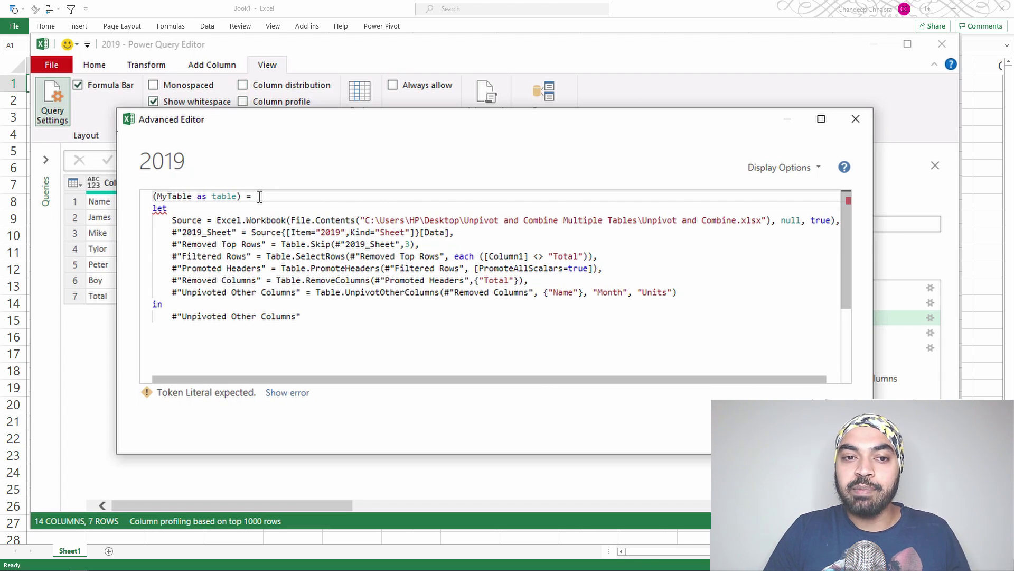
text(>)
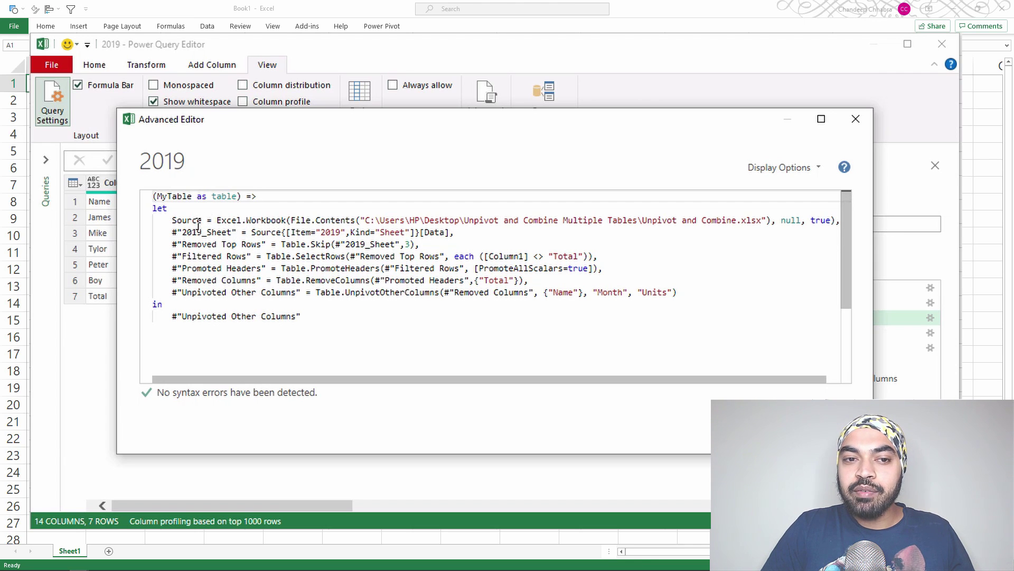
- Delete the Source and 2019_Sheet lines from the code and make Table.Skip use MyTable as its input table
drag(197, 221, 198, 233)
key(ctrl+shift+k)
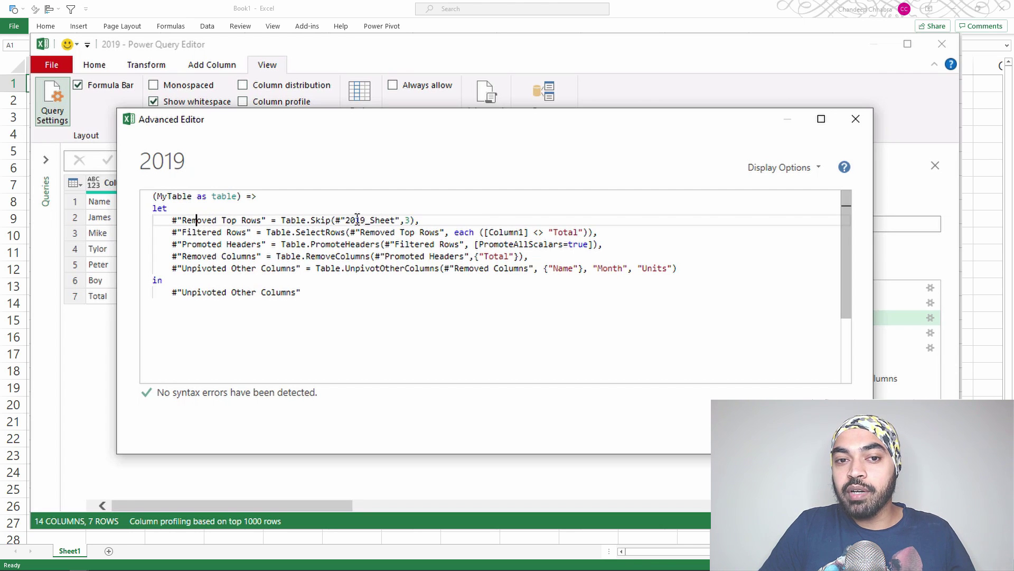
drag(335, 220, 405, 219)
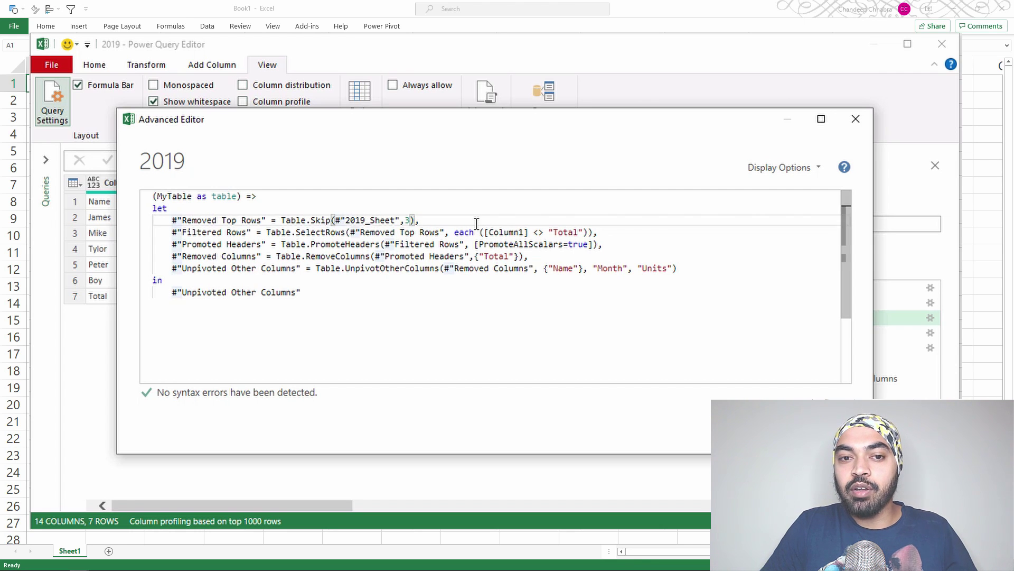
key(shift+Left)
key(shift+Left)
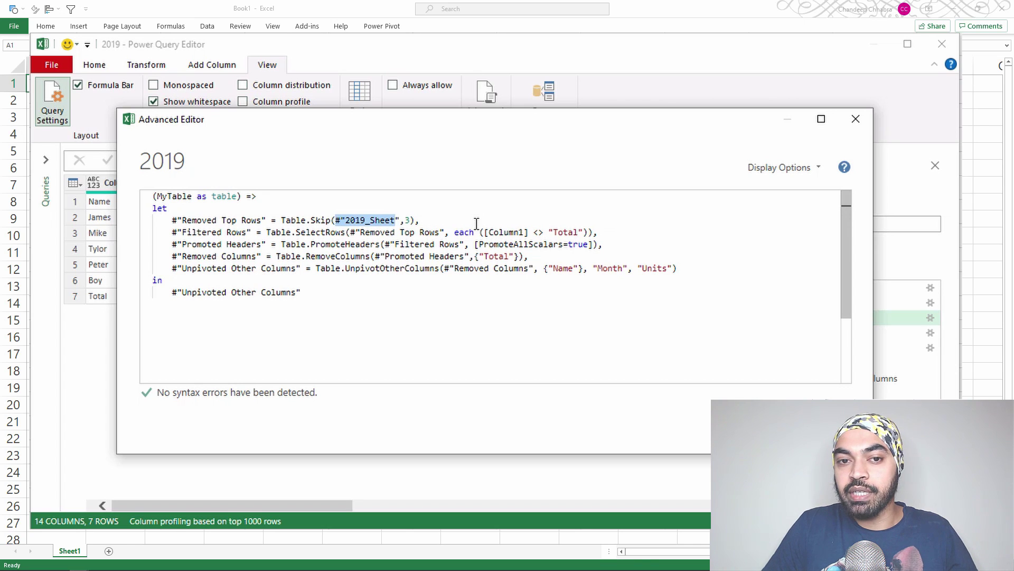
text(MyTab)
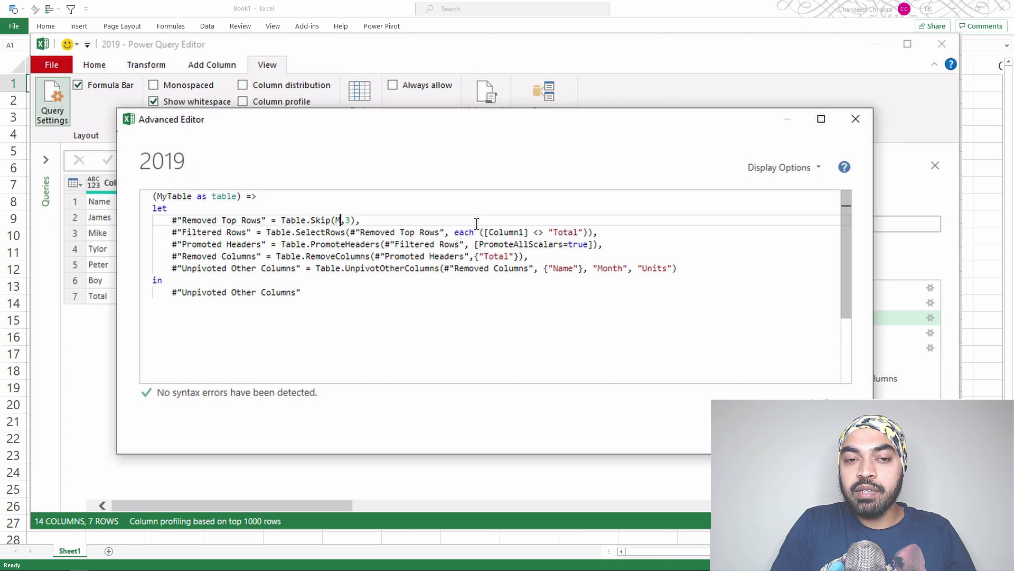
key(Tab)
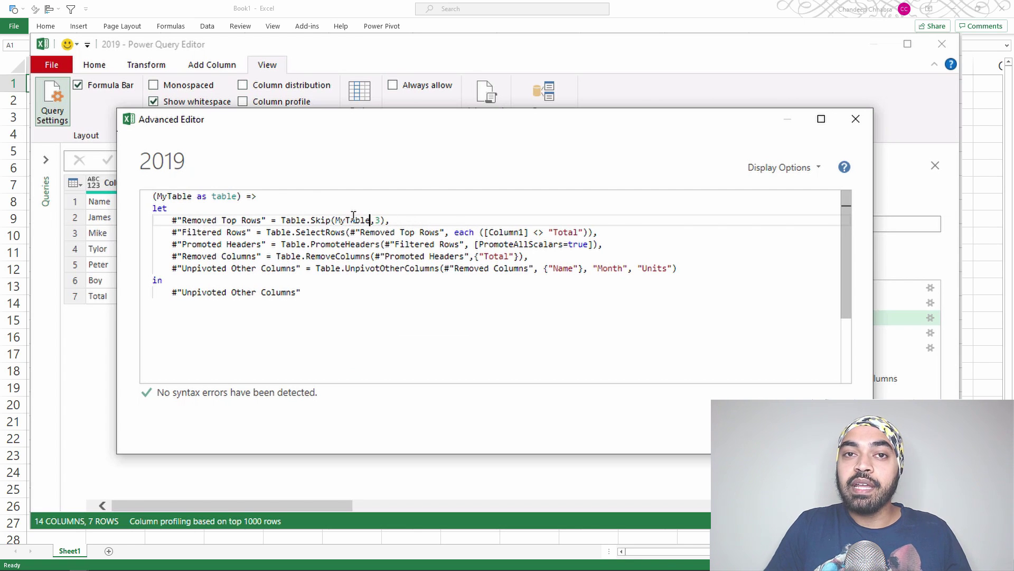
- Check how the remaining code lines reference one another and save the 2019 query as a function
mouse_move(354, 217)
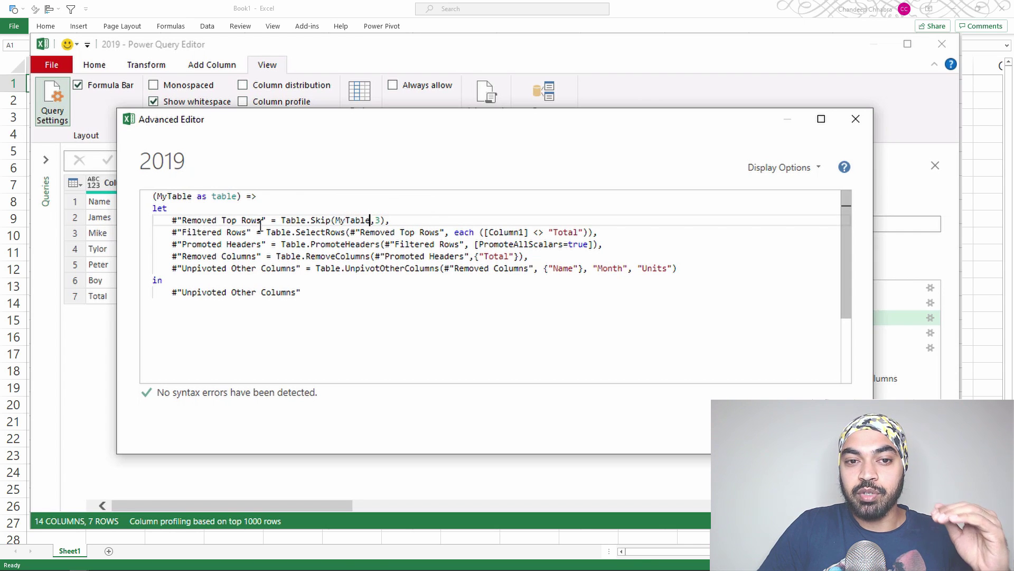
mouse_move(332, 233)
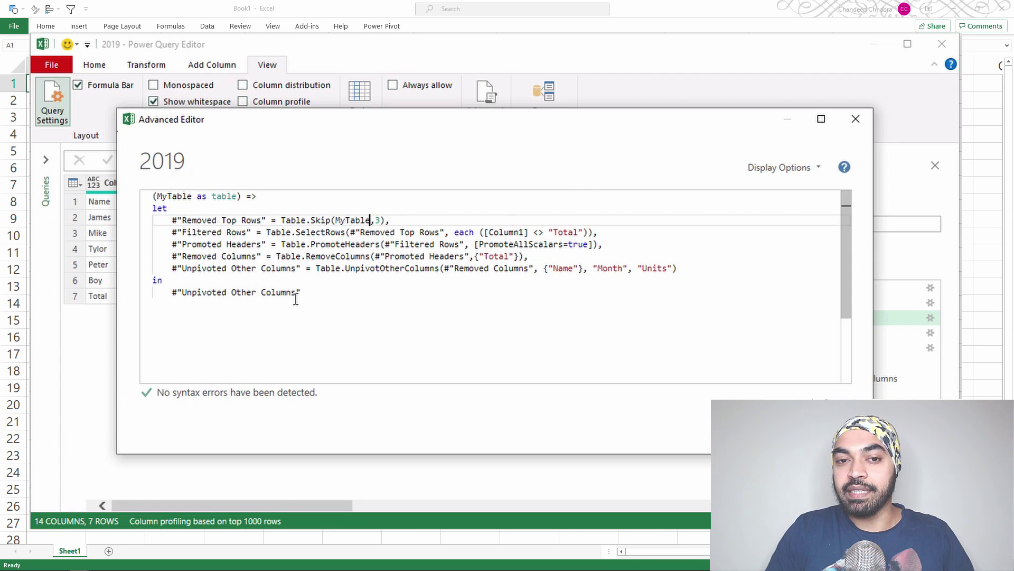
mouse_move(311, 220)
mouse_down()
mouse_move(280, 220)
mouse_move(389, 221)
mouse_up()
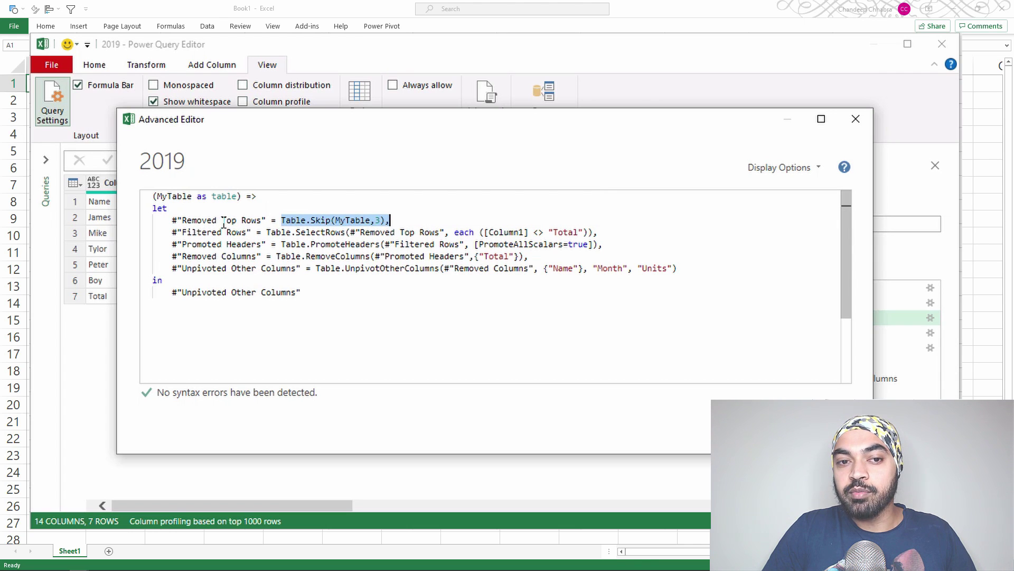
drag(203, 220, 241, 220)
drag(375, 233, 420, 245)
double_click(206, 233)
mouse_move(421, 244)
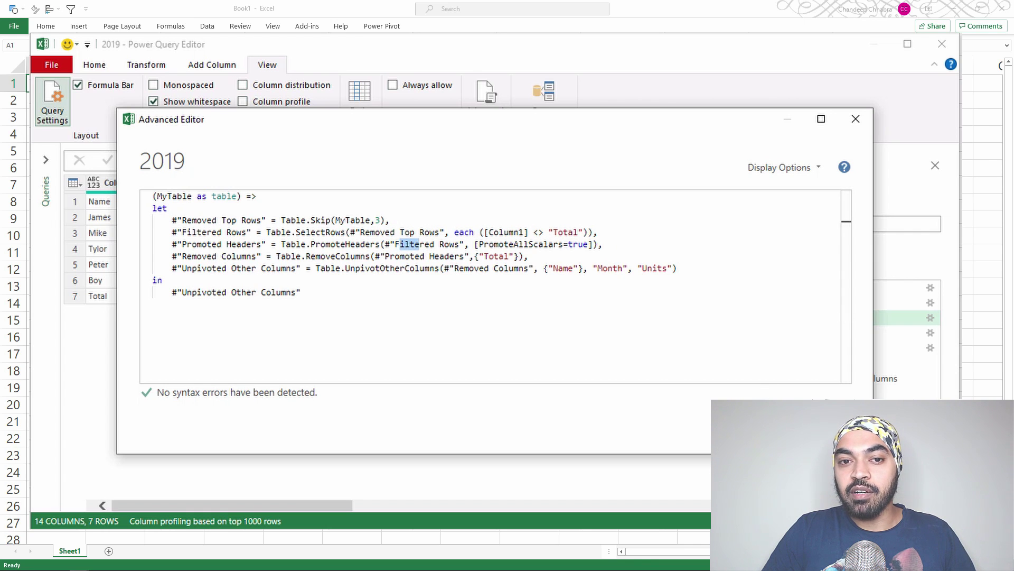
click(792, 429)
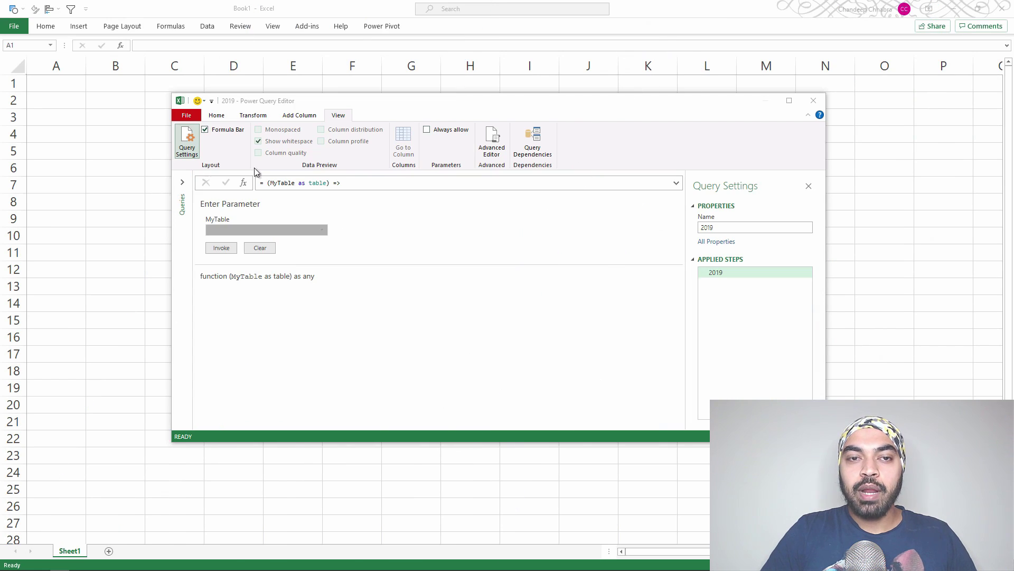
- Start a new query from the Excel workbook Unpivot and Combine
click(184, 183)
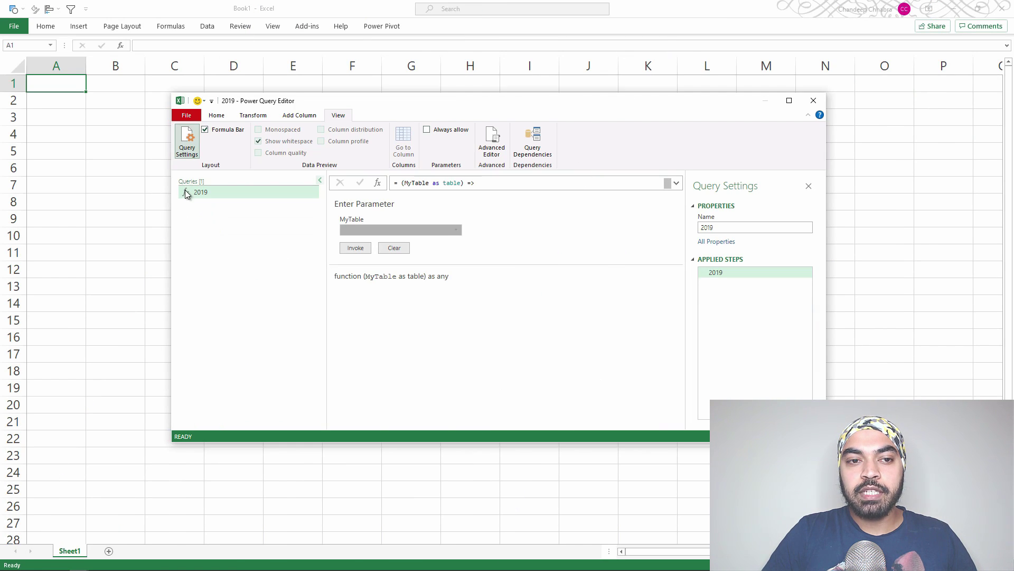
right_click(211, 224)
mouse_move(227, 246)
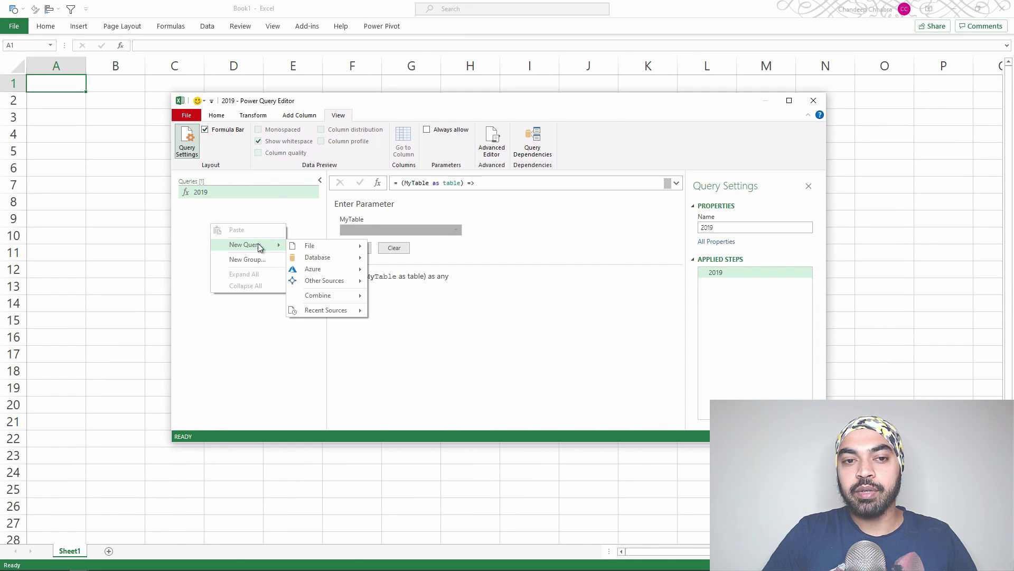
mouse_move(344, 249)
click(394, 246)
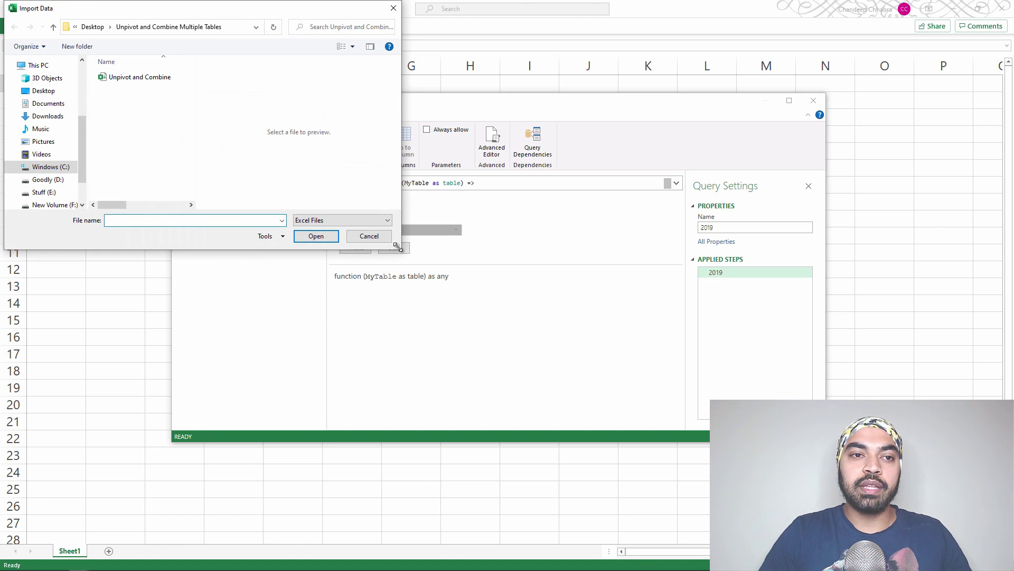
click(122, 79)
click(322, 237)
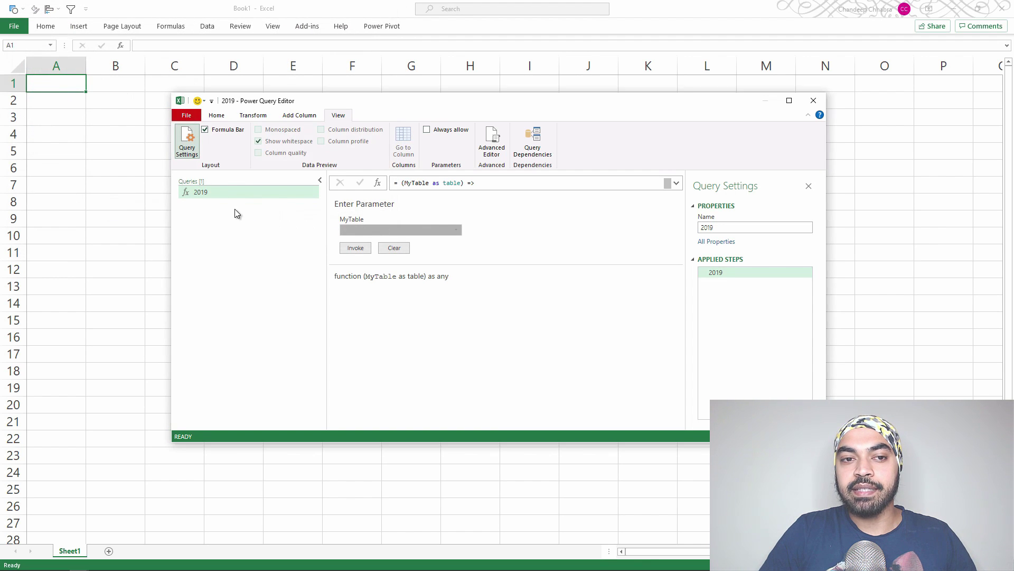
- Import the 2016 sheet of Unpivot and Combine.xlsx as a new query
key(super+Up)
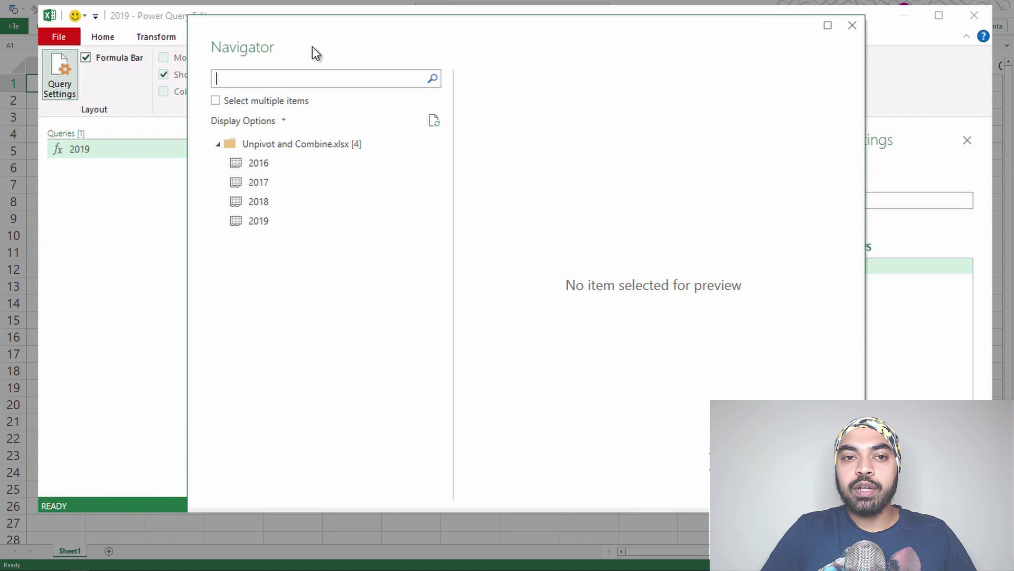
mouse_move(312, 46)
mouse_down()
mouse_move(299, 49)
mouse_move(336, 52)
mouse_move(306, 63)
mouse_up()
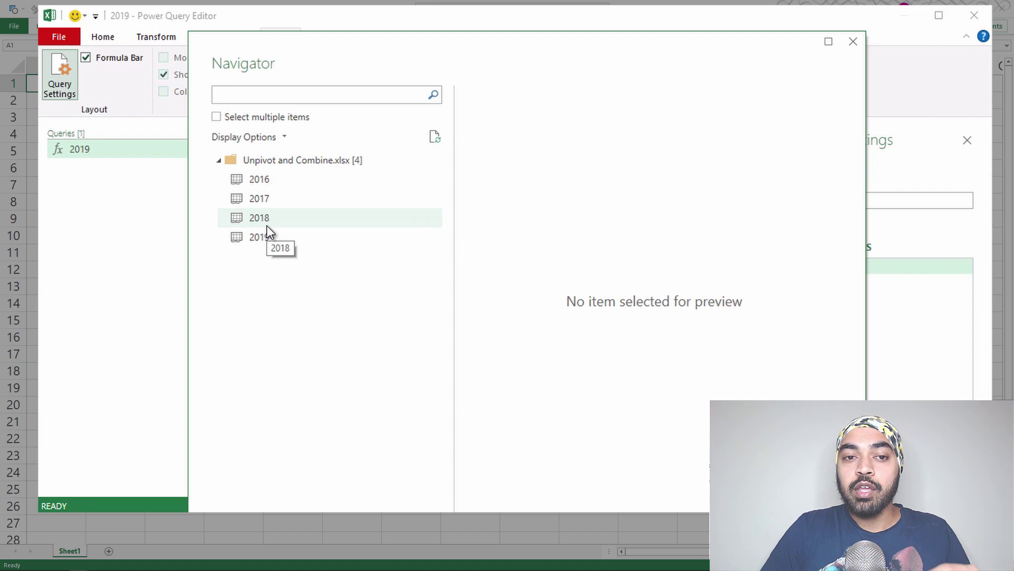
click(281, 160)
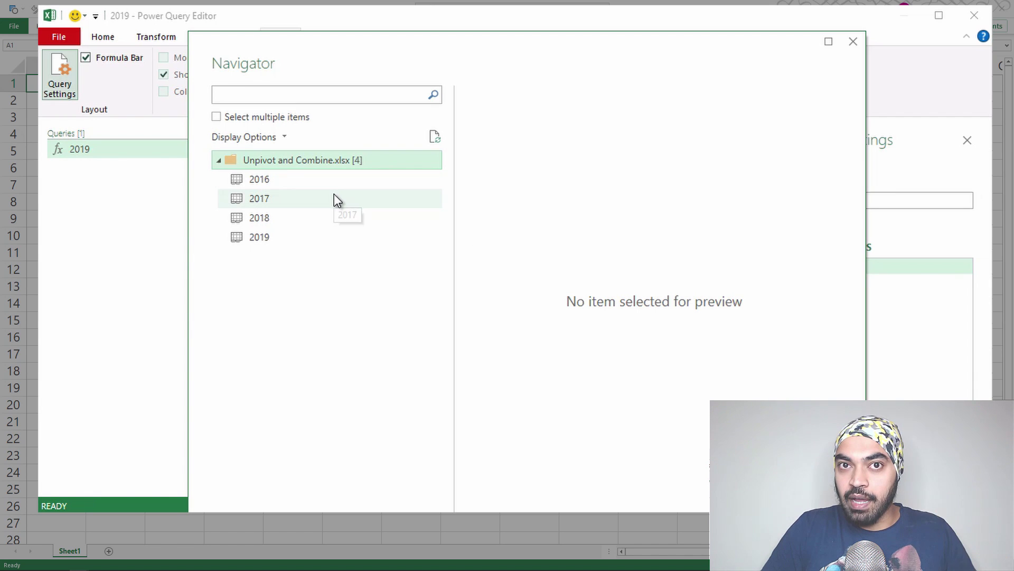
click(285, 183)
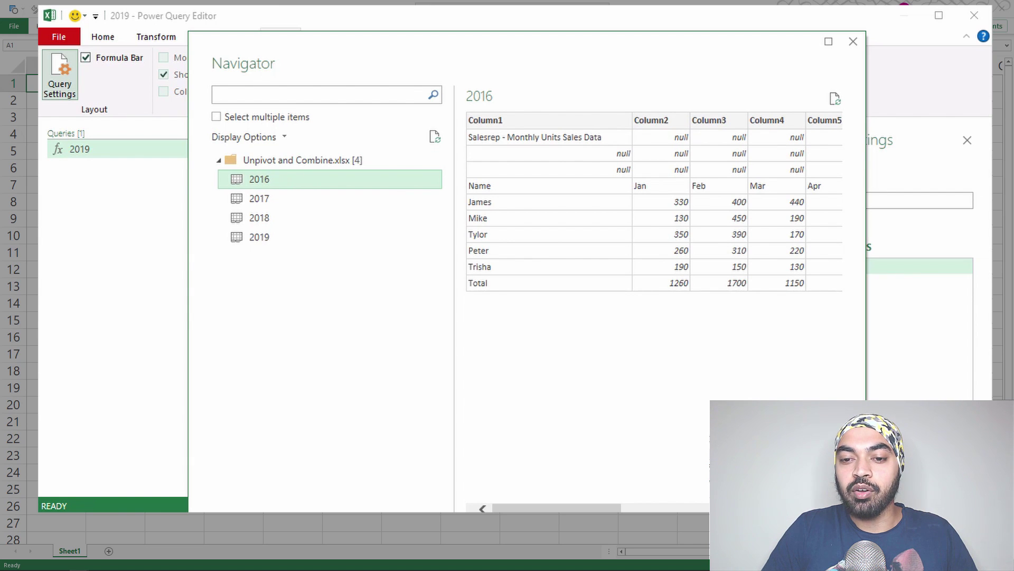
key(Escape)
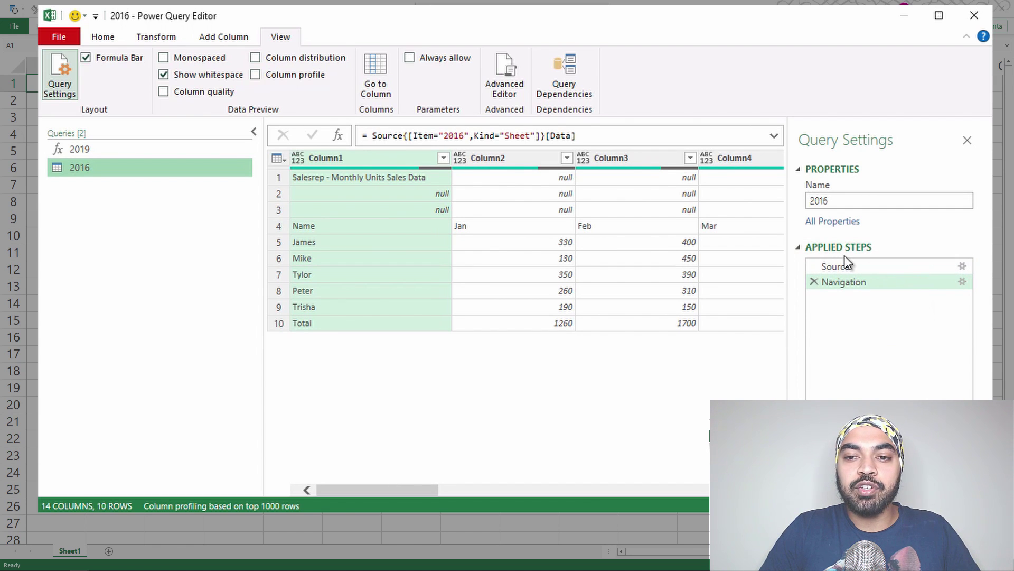
- Delete the Navigation step from the 2016 query so it lists all sheets of the workbook
drag(846, 264, 829, 291)
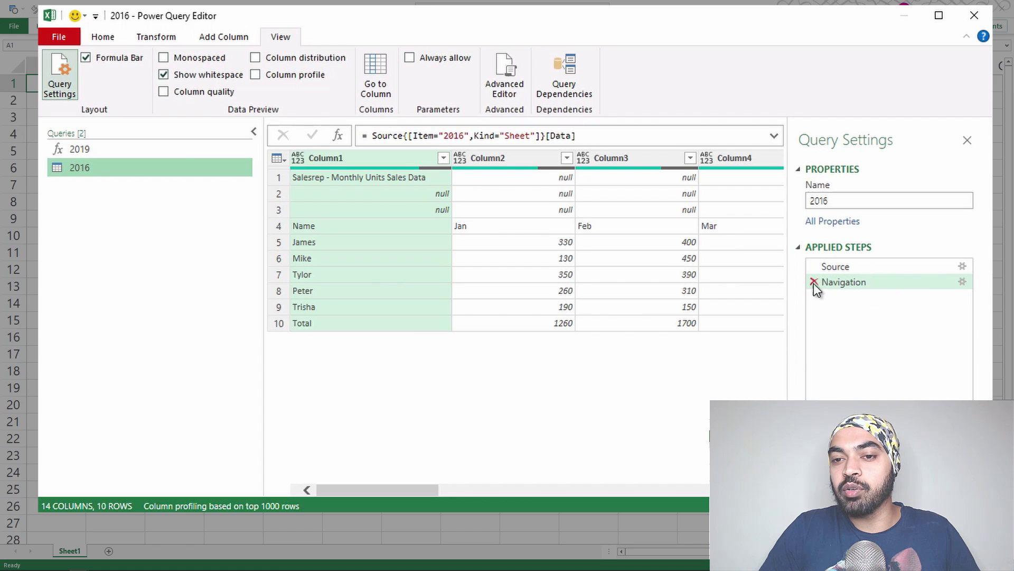
click(814, 282)
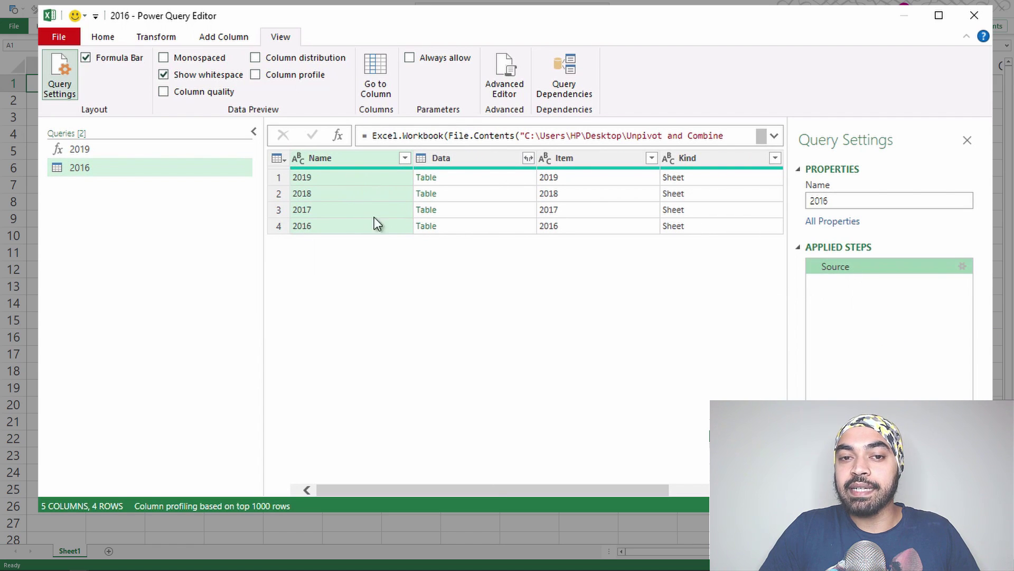
click(472, 159)
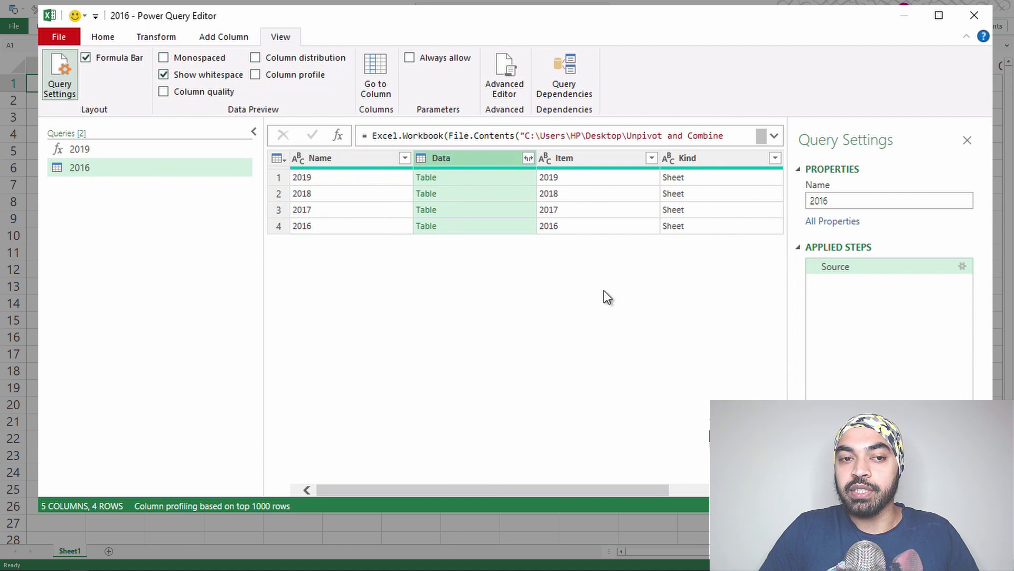
- Rename the 2019 function query as Unpivot
click(81, 150)
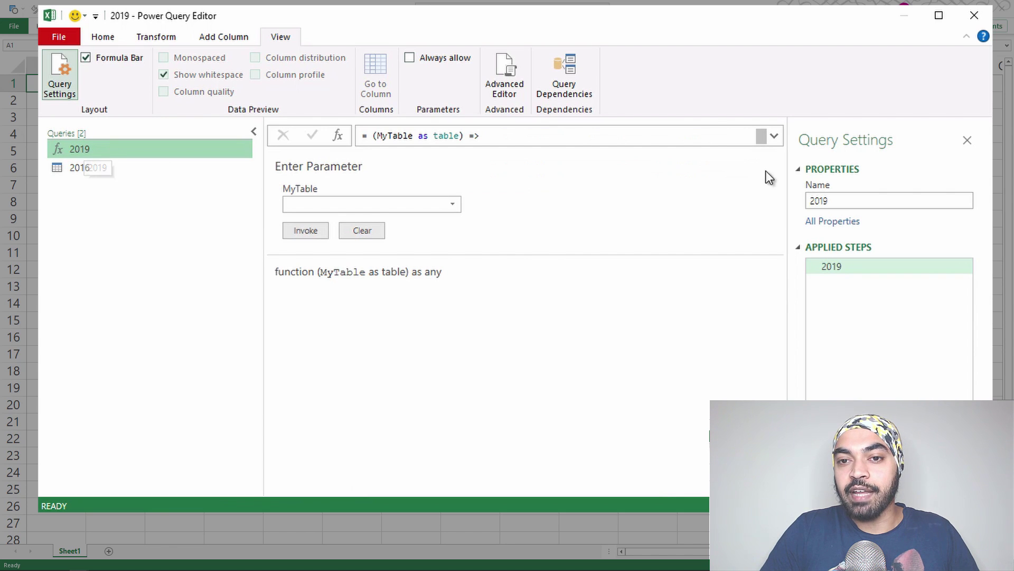
double_click(874, 202)
key(BackSpace)
text(Unpivot)
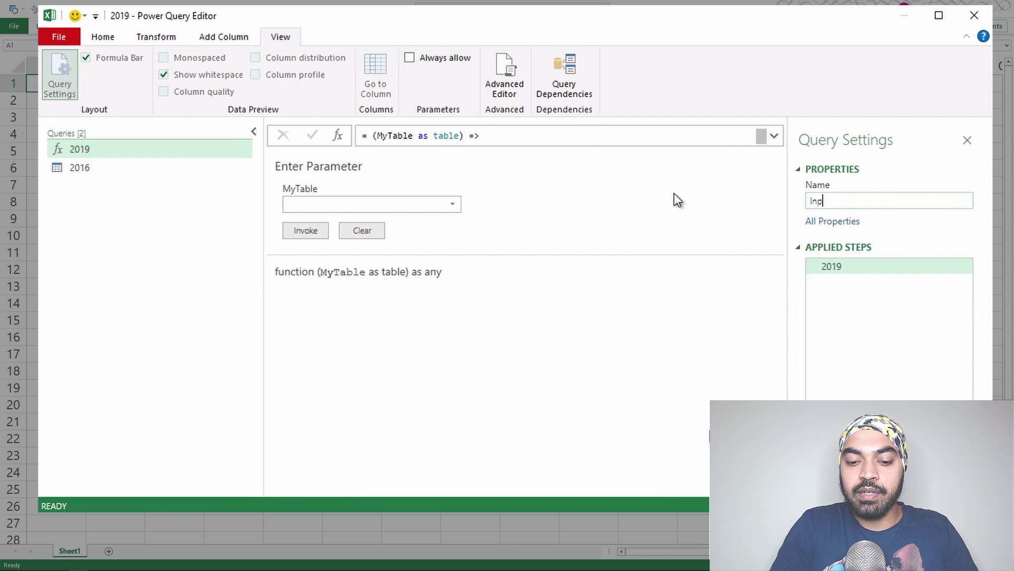
key(Return)
- Rename the 2016 query as Data
click(90, 171)
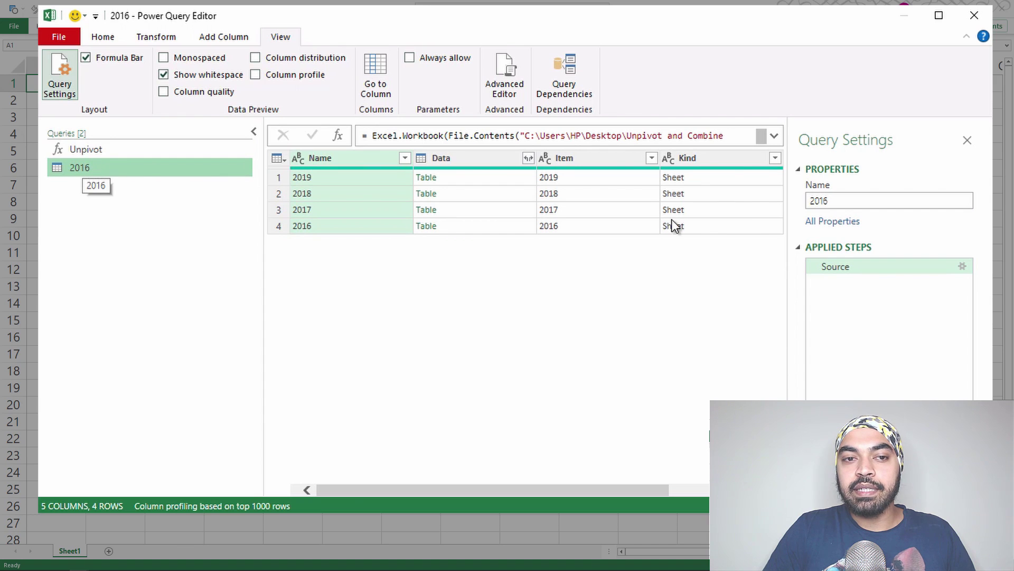
double_click(882, 201)
text(Data)
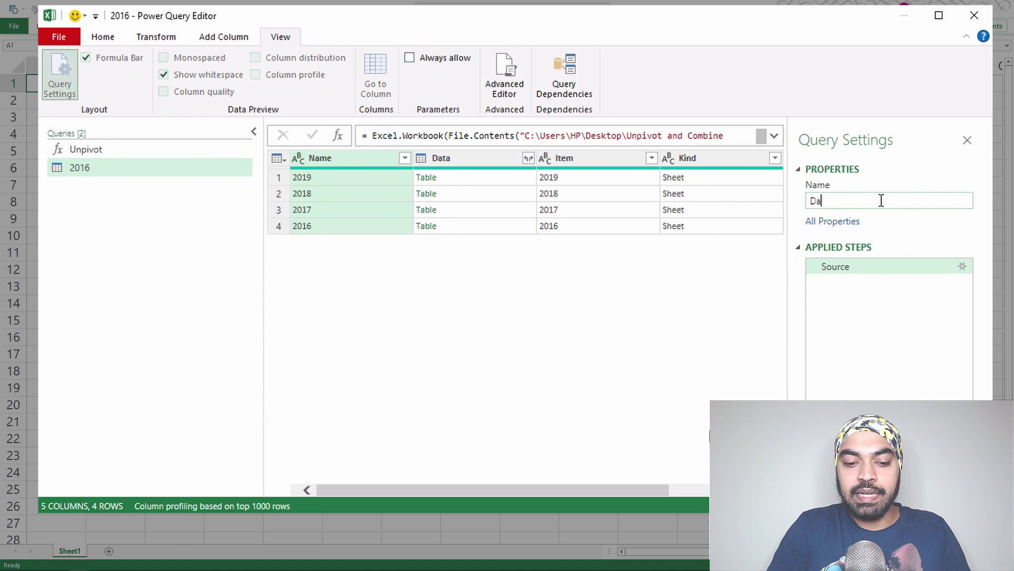
key(Return)
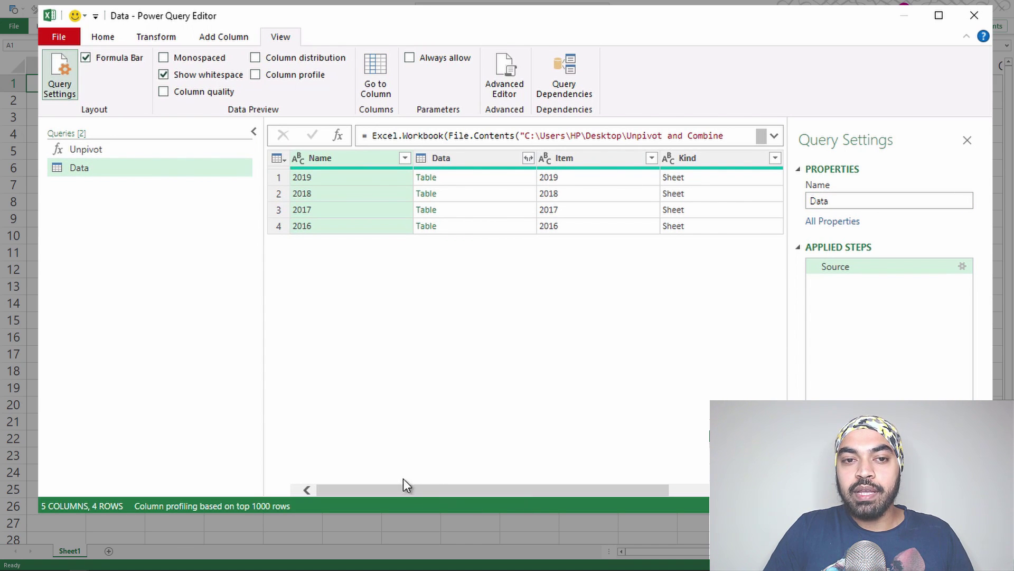
- Collapse the query list and rename the Name column of the Data query as Year
click(254, 131)
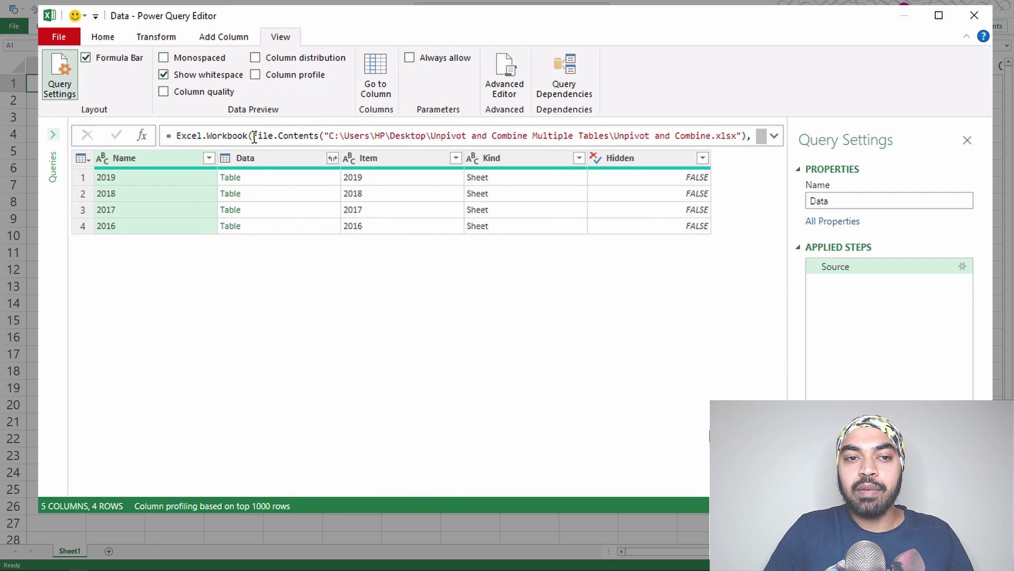
double_click(132, 161)
text(Ya)
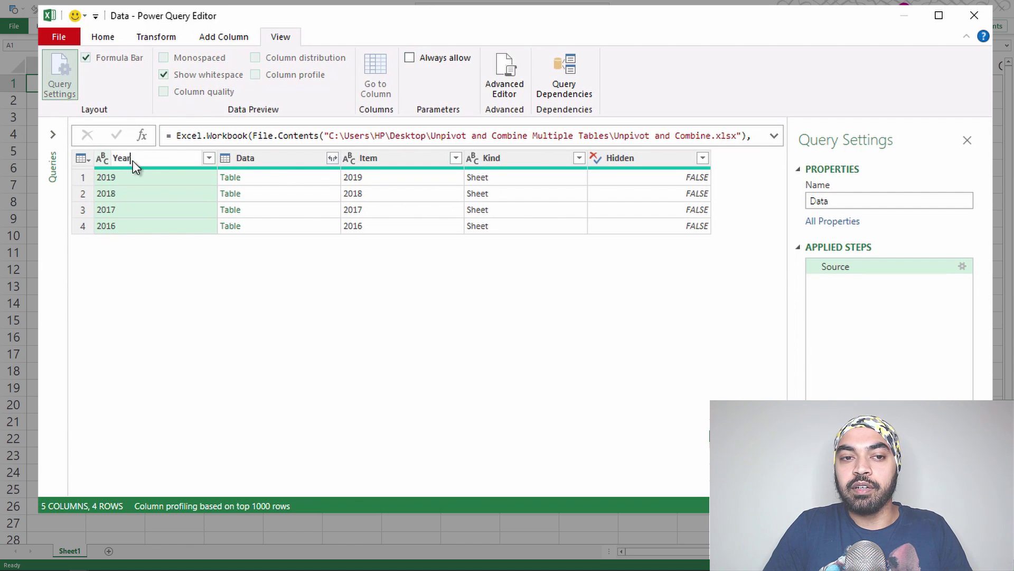
text(ar)
key(Return)
- Preview the nested table of each yearly sheet in the Data column, enlarging the preview area
click(271, 181)
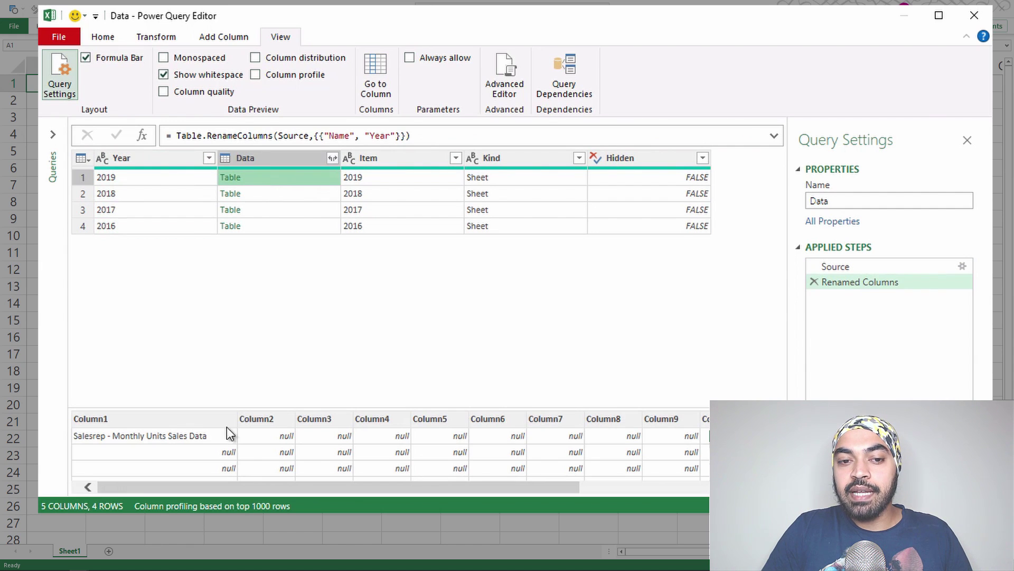
drag(232, 407, 246, 275)
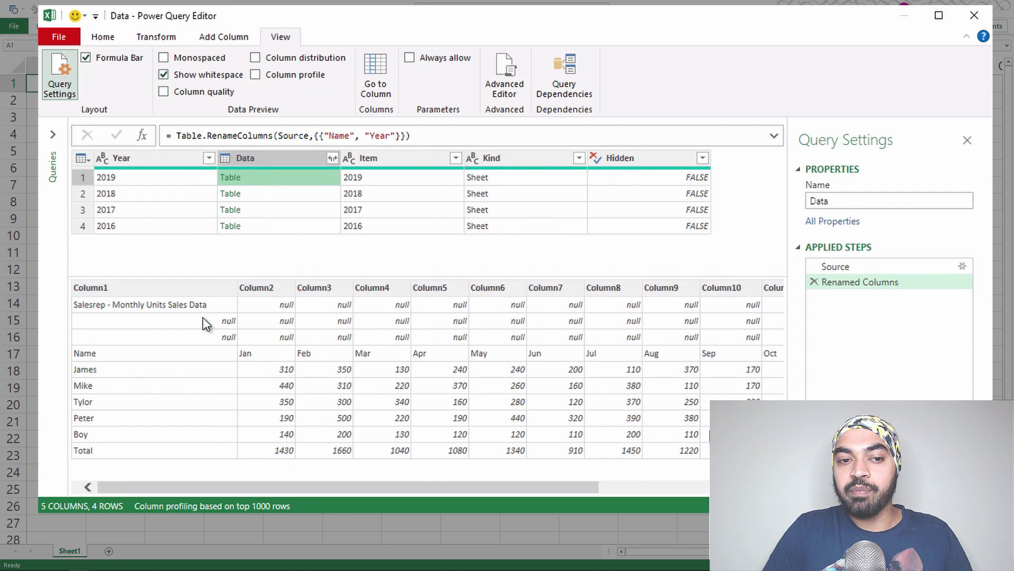
click(260, 194)
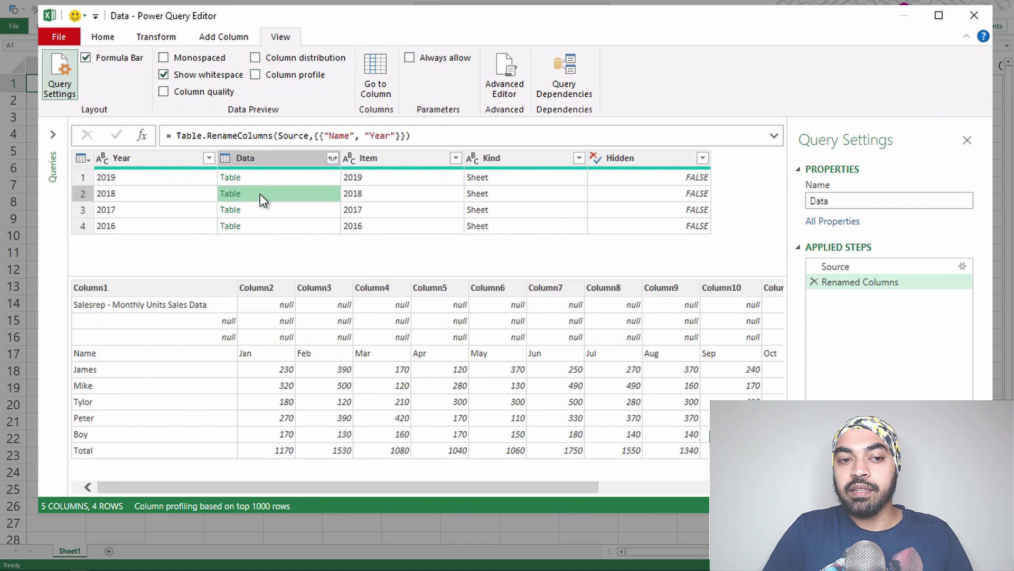
click(259, 212)
click(259, 227)
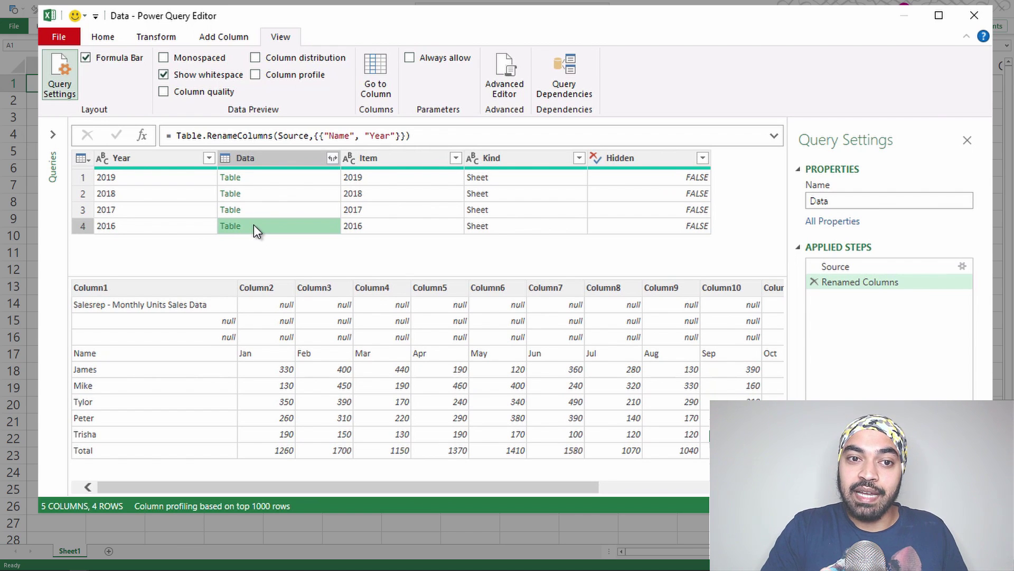
- Add a custom column with the formula Unpivot([Data]), keeping the default name Custom
click(207, 38)
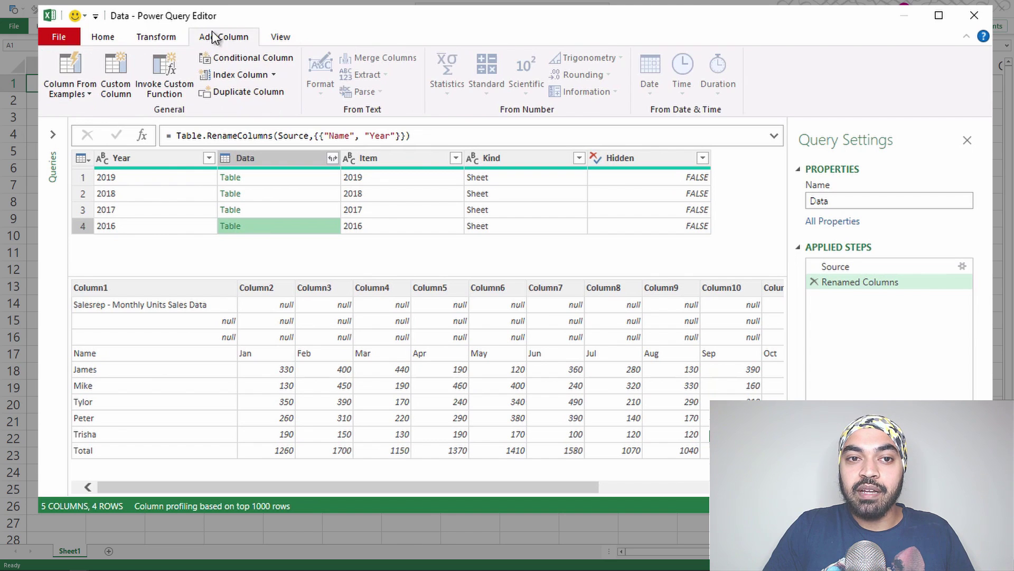
click(115, 88)
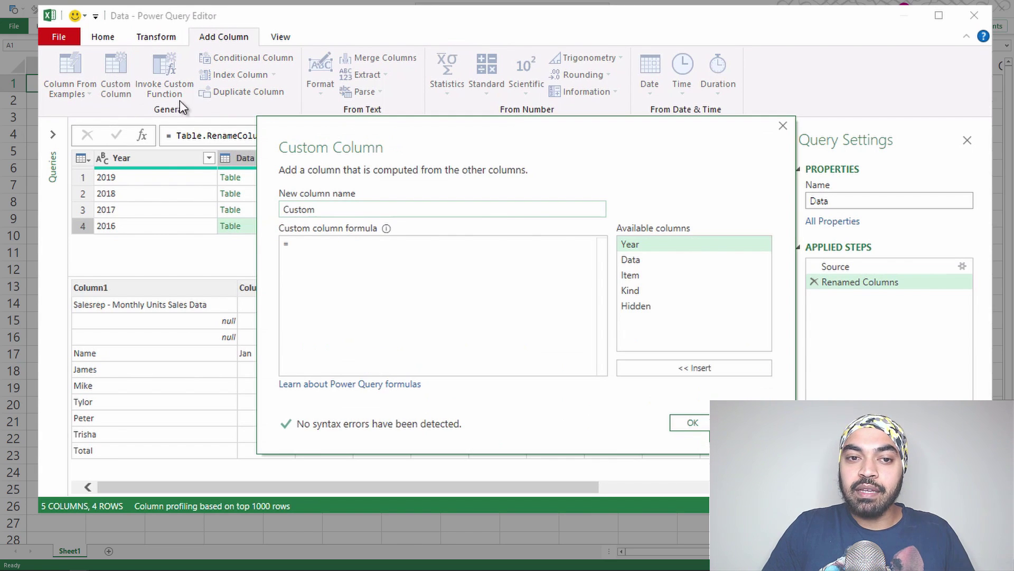
drag(405, 148, 545, 144)
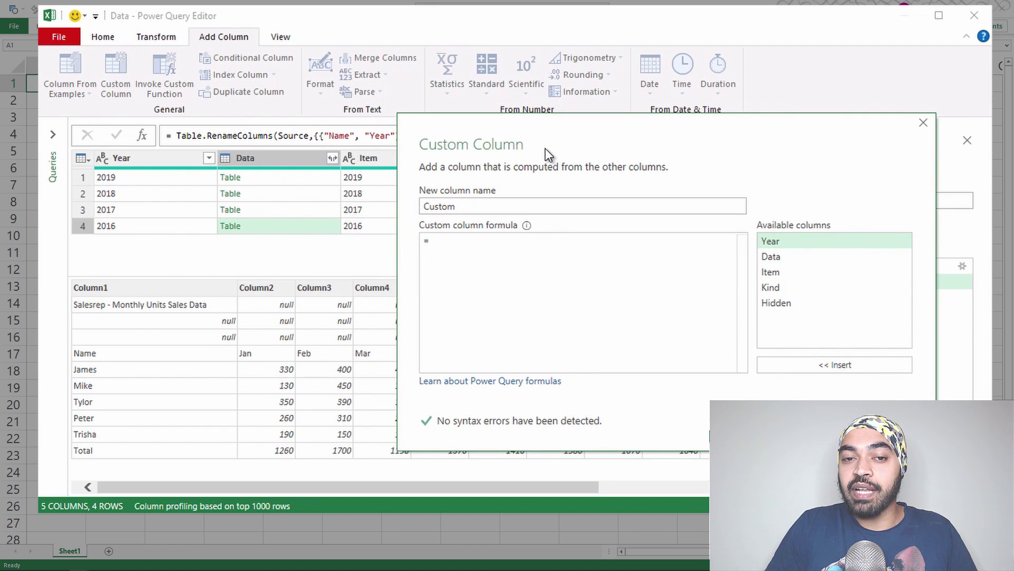
click(494, 240)
text(Unpivot)
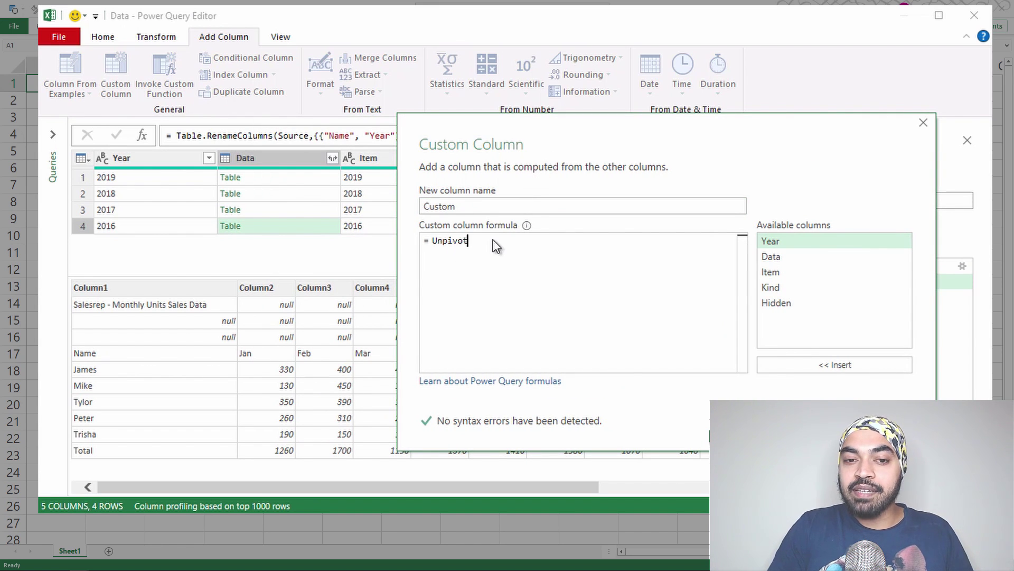
text(()
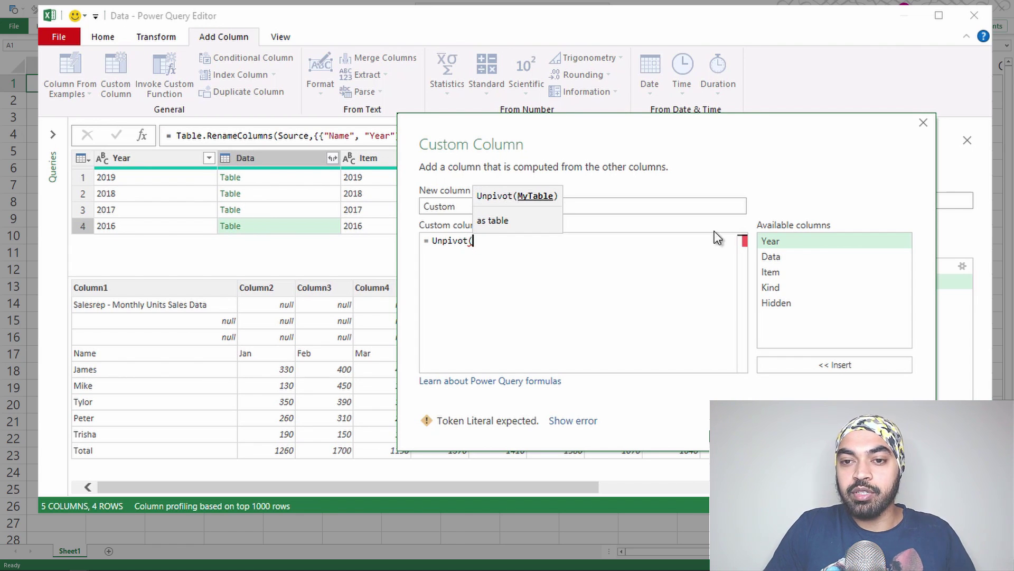
click(807, 259)
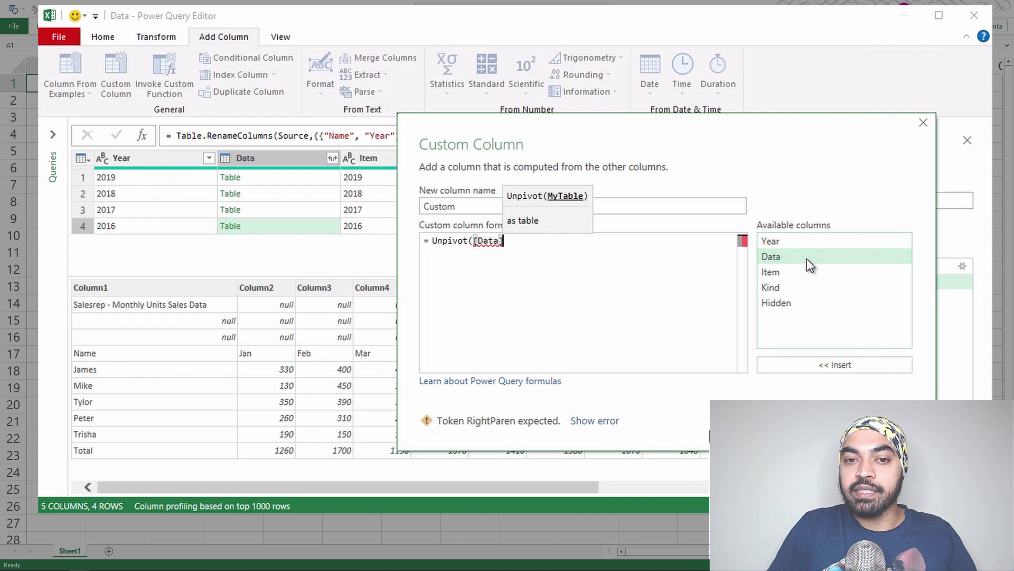
double_click(807, 258)
text())
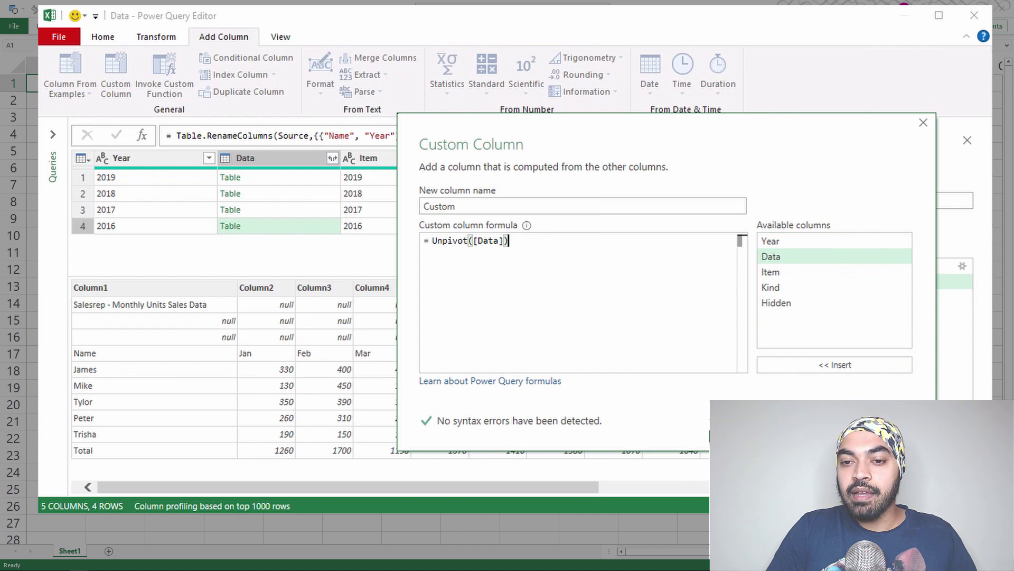
click(843, 431)
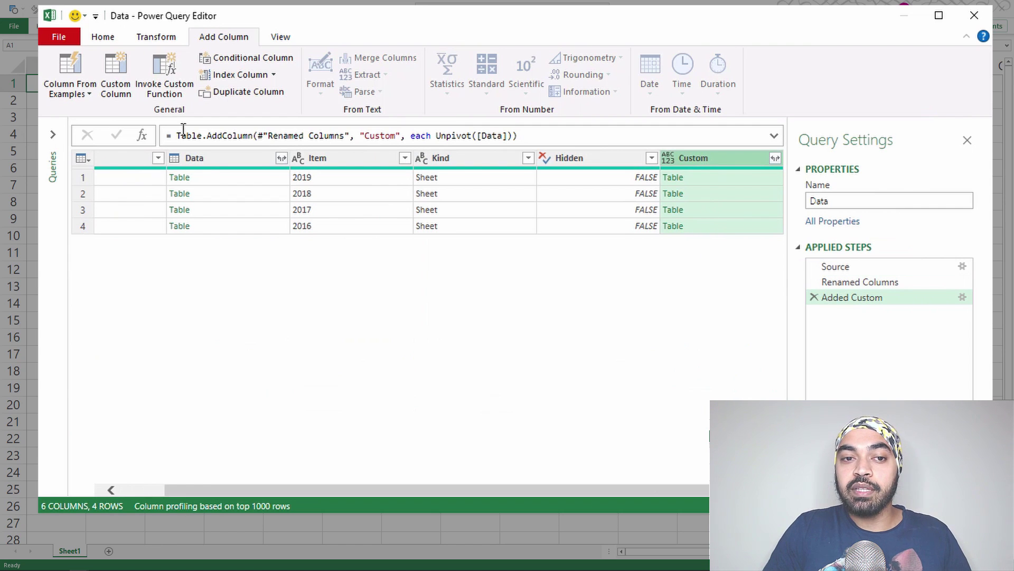
- Preview the unpivoted tables for 2018 and 2017 and remove all columns except Custom and Year
click(209, 166)
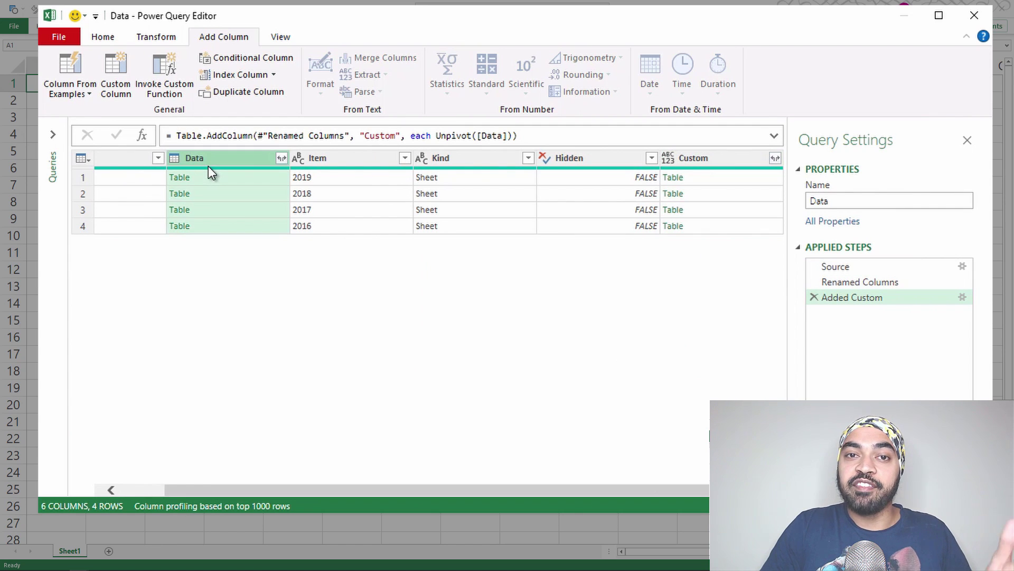
click(712, 154)
click(711, 195)
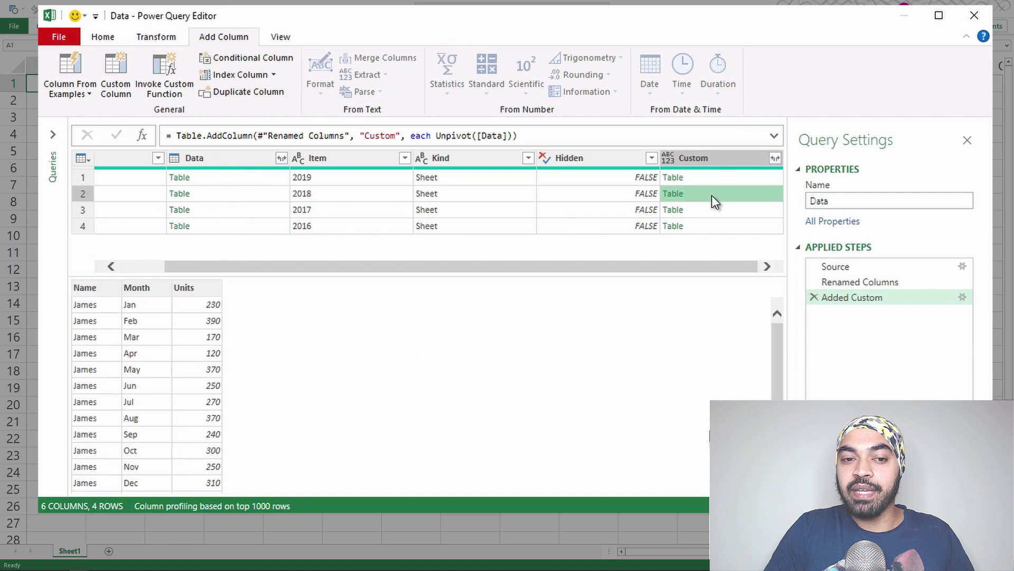
click(712, 206)
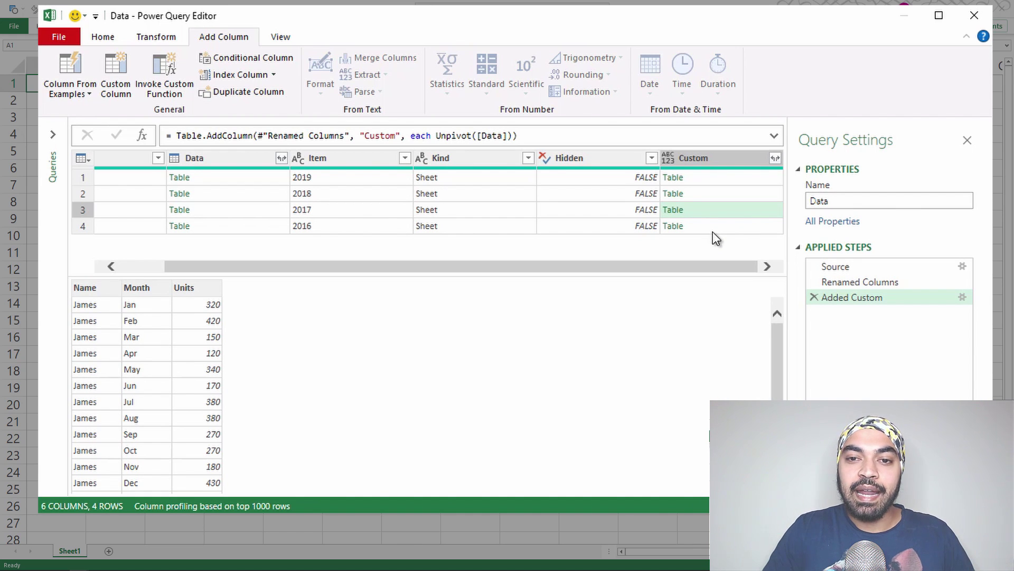
click(710, 160)
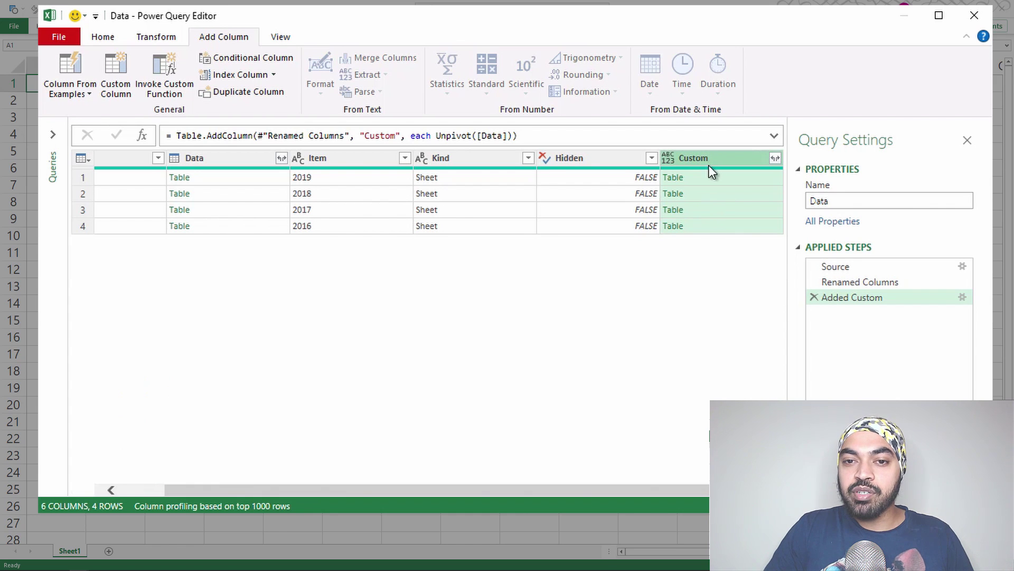
click(116, 158)
right_click(116, 156)
click(152, 203)
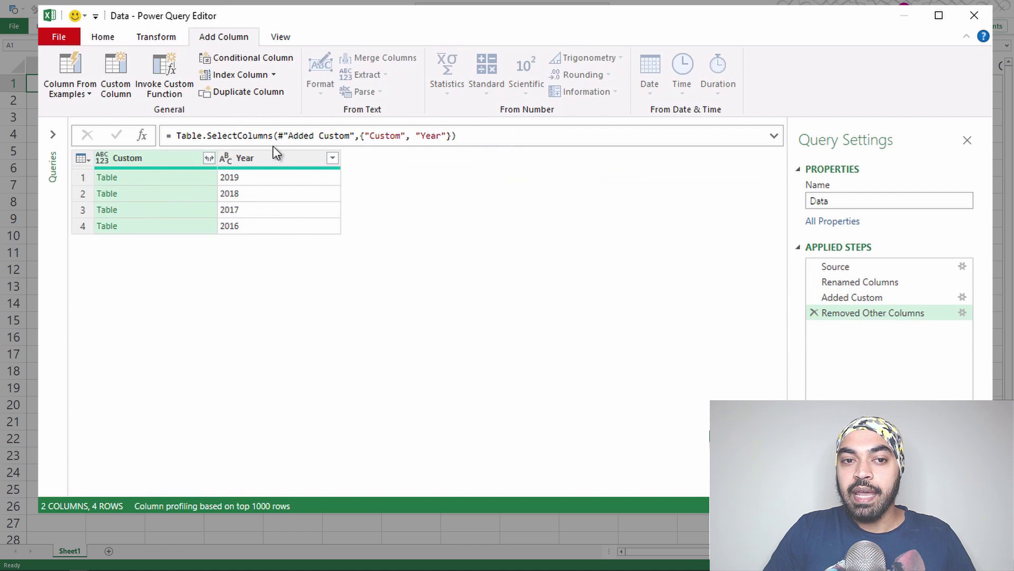
- Expand the Custom column into Name, Month and Units without using the original column name as prefix
click(208, 159)
click(259, 318)
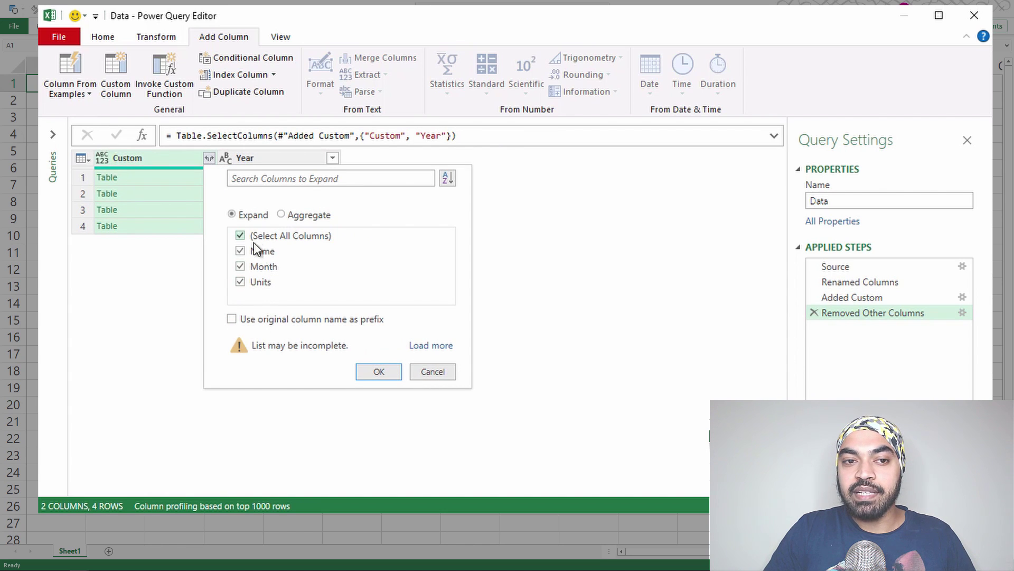
click(389, 368)
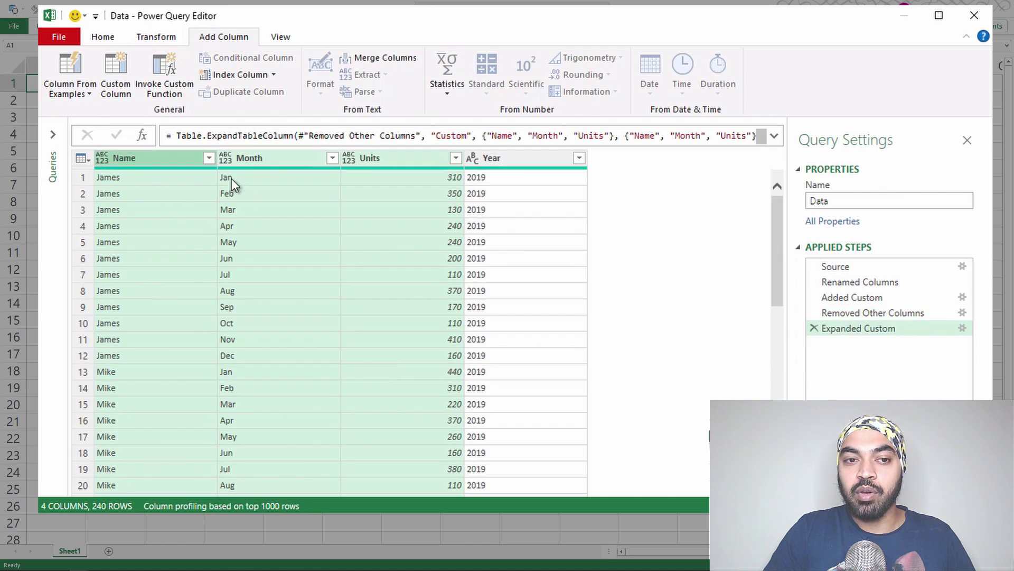
- Check the Name, Month, Units and Year columns and load the combined data into an Excel worksheet
click(154, 153)
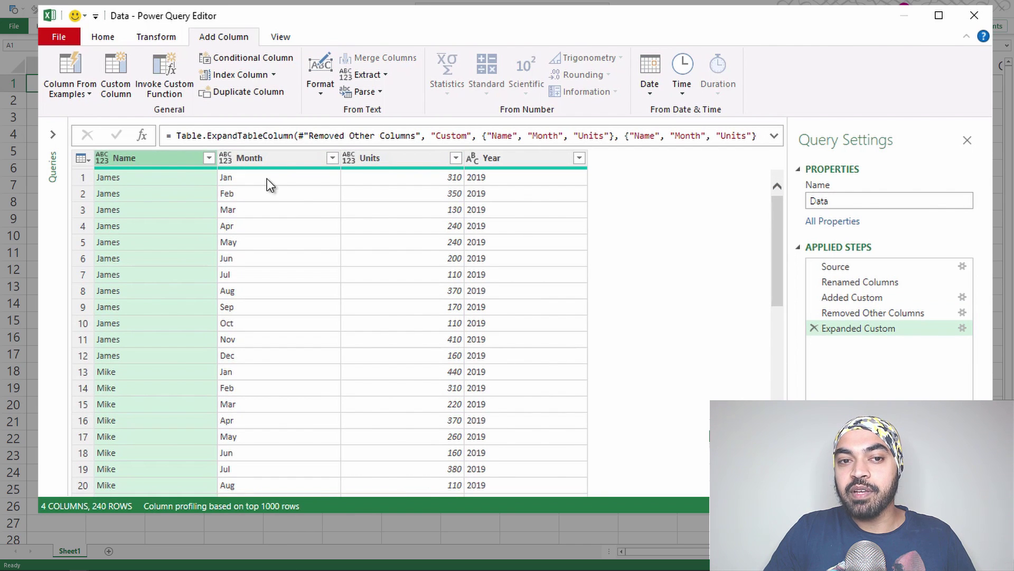
click(286, 158)
click(376, 157)
click(526, 158)
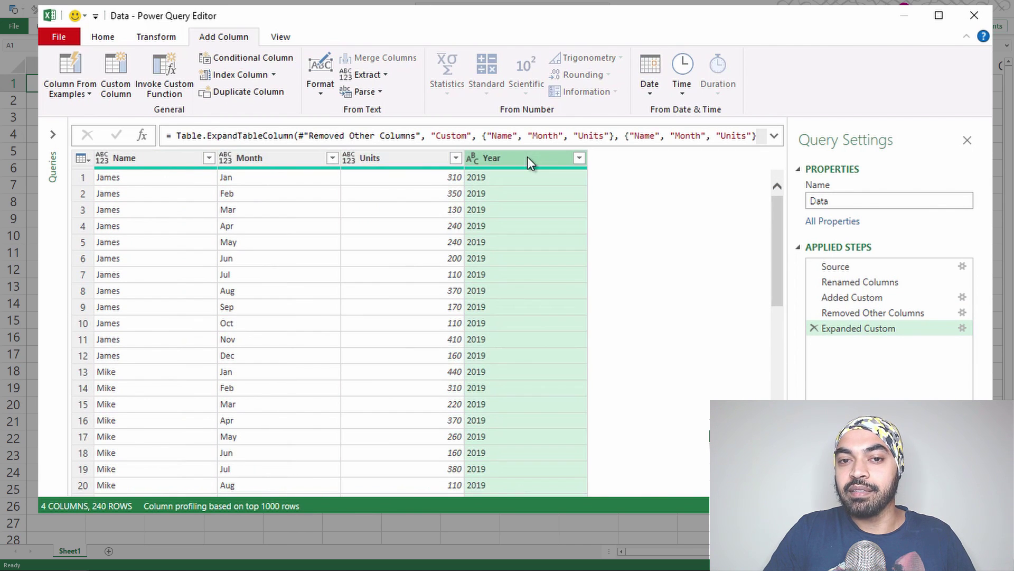
click(102, 37)
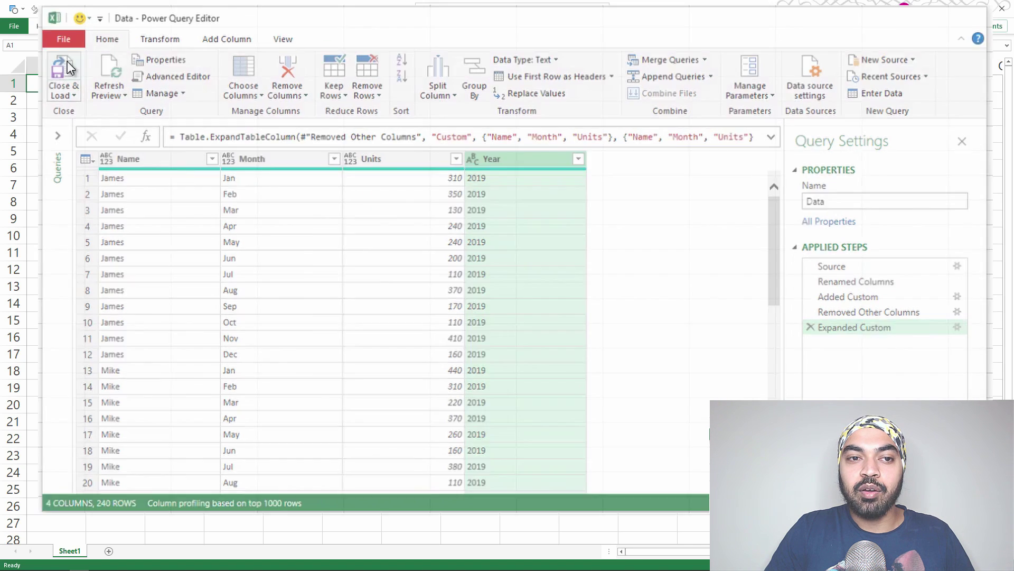
click(68, 61)
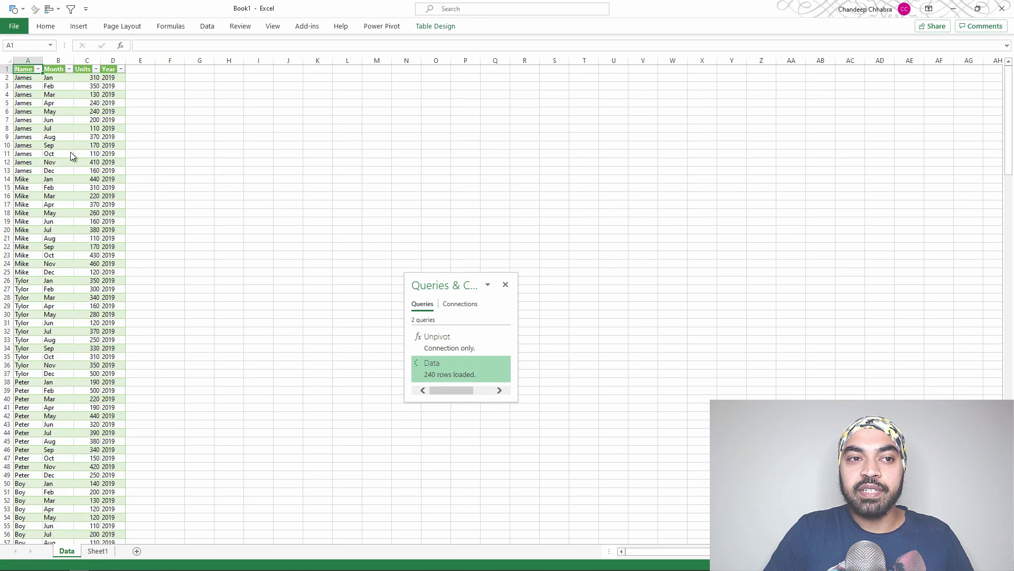
ctrl+scroll(71, 151, up, 10)
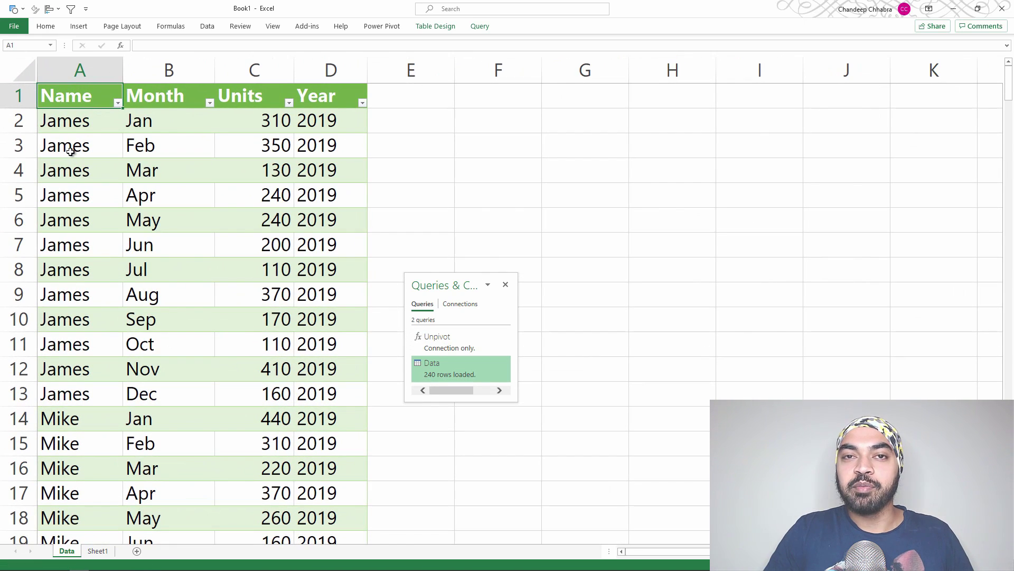